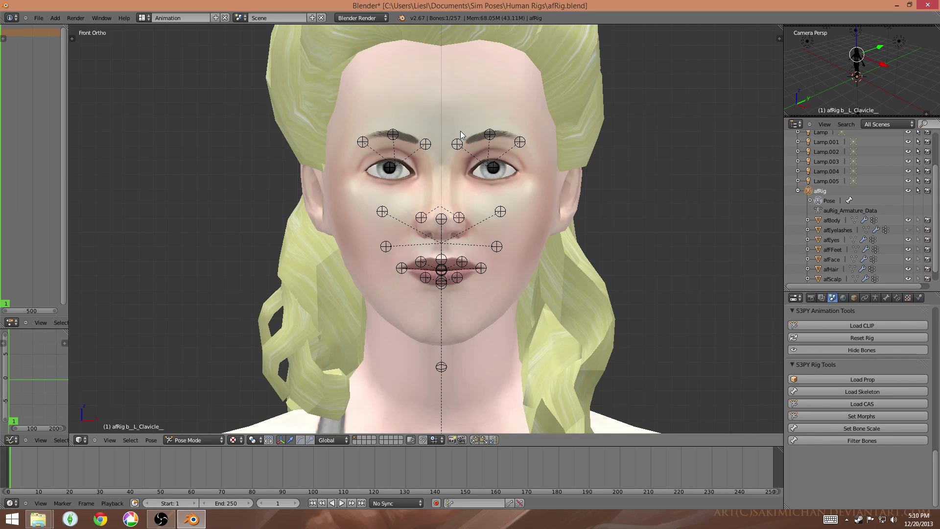
- Raise the inner, middle and outer joints of the character's left eyebrow to lift the whole brow
scroll(460, 131, "up", 1)
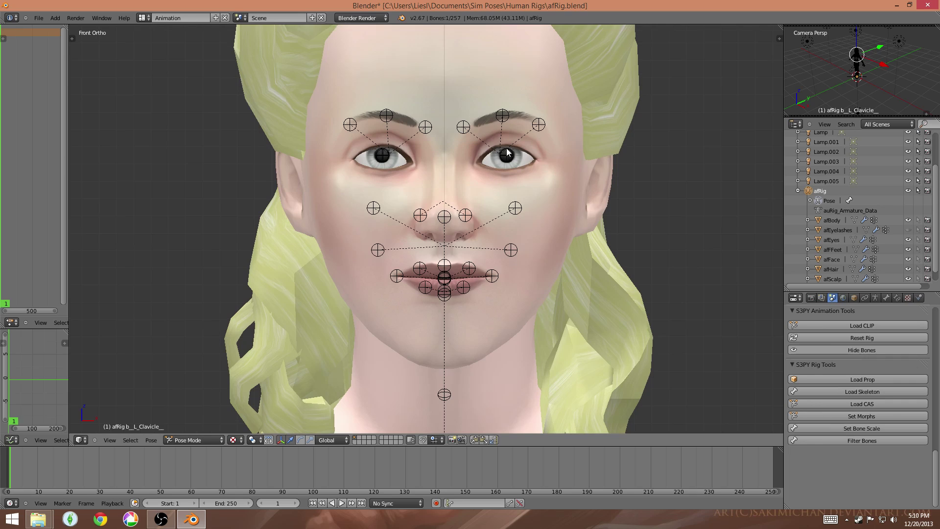
right_click(466, 126)
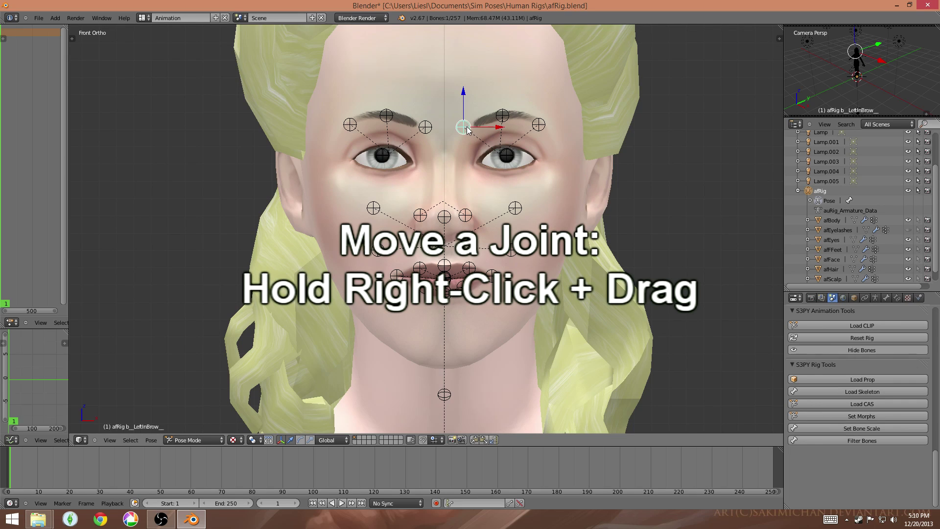
right_click_drag(467, 127, 467, 98)
left_click(468, 98)
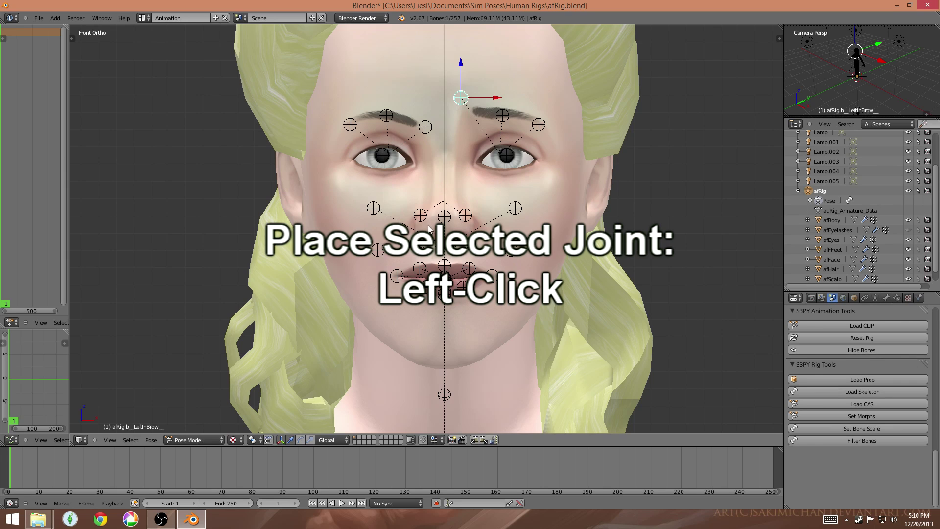
right_click_drag(502, 116, 541, 102)
left_click(507, 89)
left_click(541, 102)
- Raise the inner, outer and middle joints of the character's right eyebrow to match the lifted left brow
right_click_drag(425, 127, 383, 87)
left_click(429, 104)
left_click(384, 88)
right_click_drag(351, 126, 385, 74)
left_click(349, 105)
left_click(384, 74)
- Fine-tune the heights of the left and right middle eyebrow joints so that both brows arch evenly
right_click_drag(506, 91, 508, 80)
left_click(507, 80)
right_click_drag(386, 77, 384, 84)
left_click(383, 85)
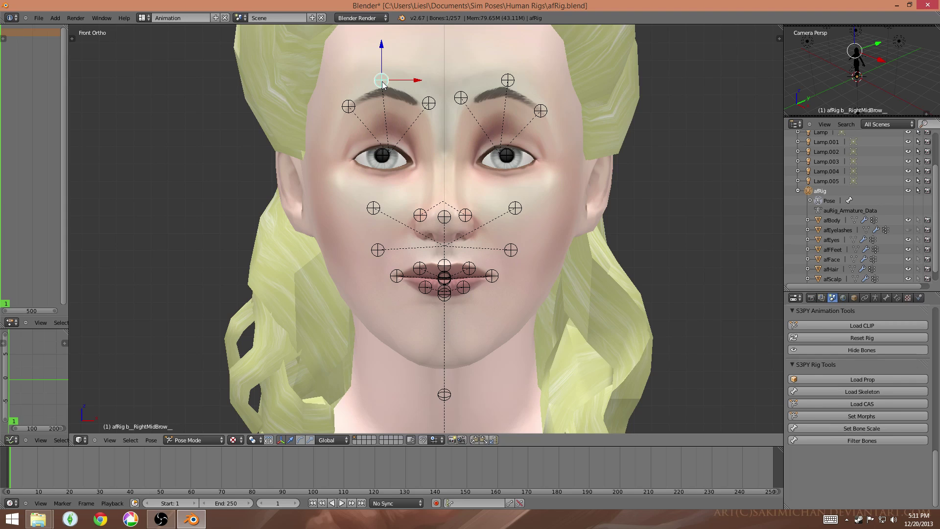
- Rotate the character's left eye joint in the front view
right_click(512, 153)
key("r")
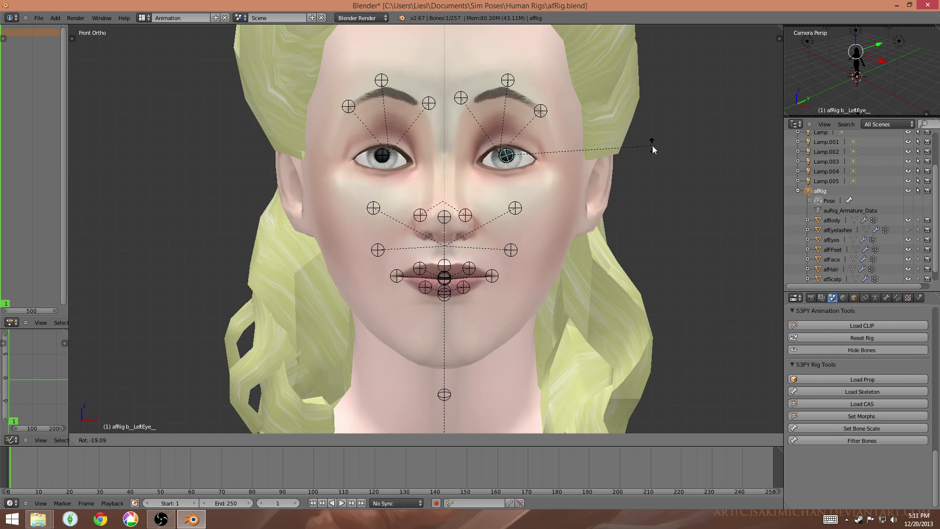
left_click(691, 198)
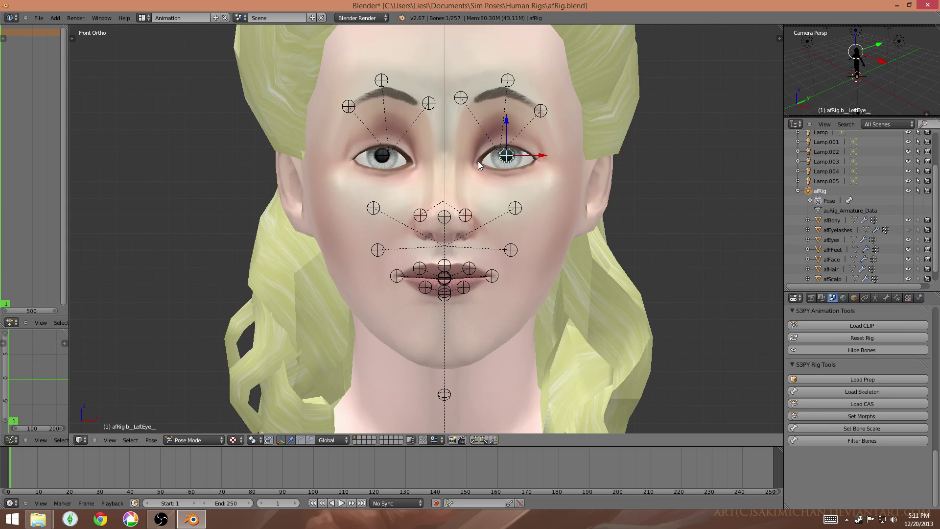
- Pick the left upper eyelid joint among the overlapping eye joints and trackball-rotate it to open the lid wider
right_click(508, 156)
right_click(508, 154)
right_click(508, 156)
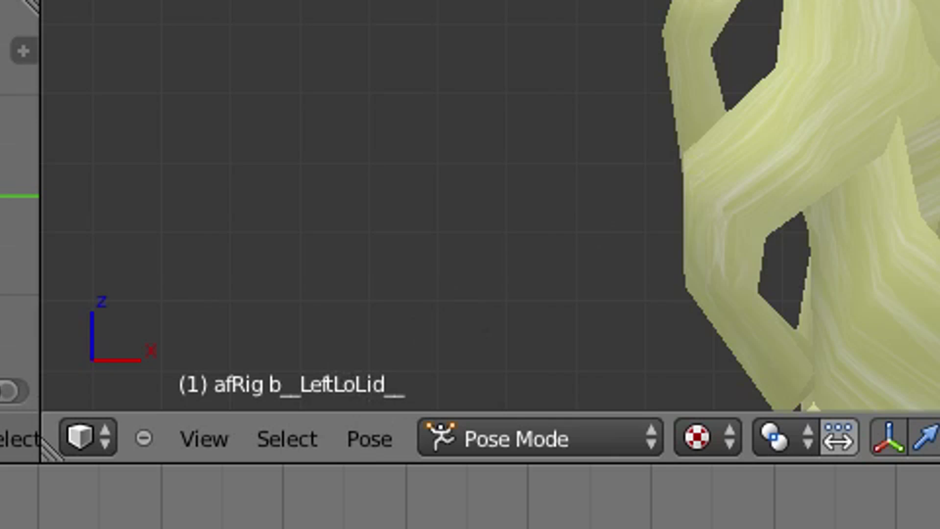
right_click(728, 8)
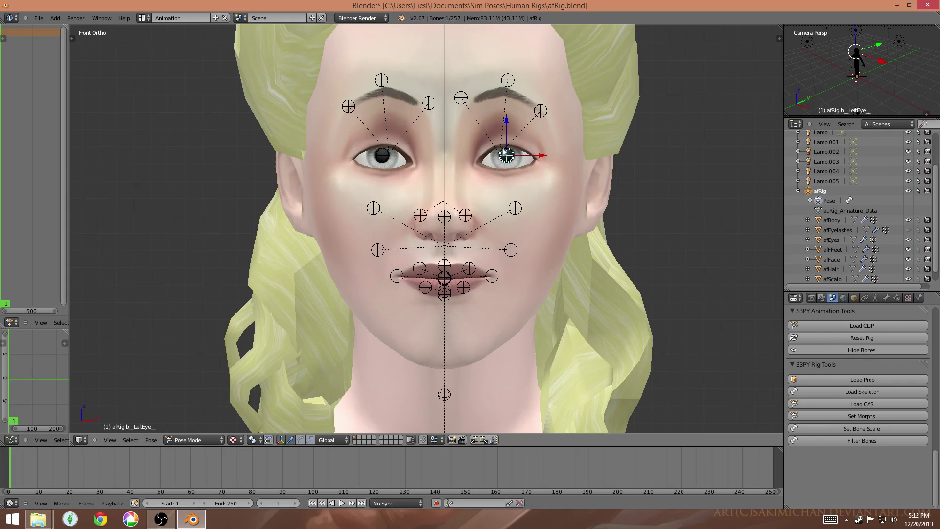
right_click(733, 9)
key("r")
key("r")
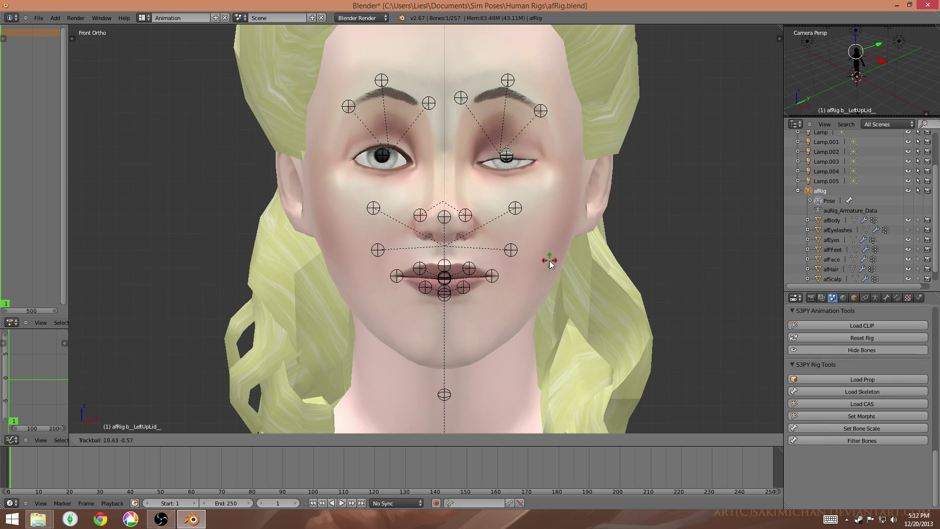
left_click(551, 233)
- Rotate the right upper and lower eyelid joints to widen the right eye like the left one
right_click(389, 160)
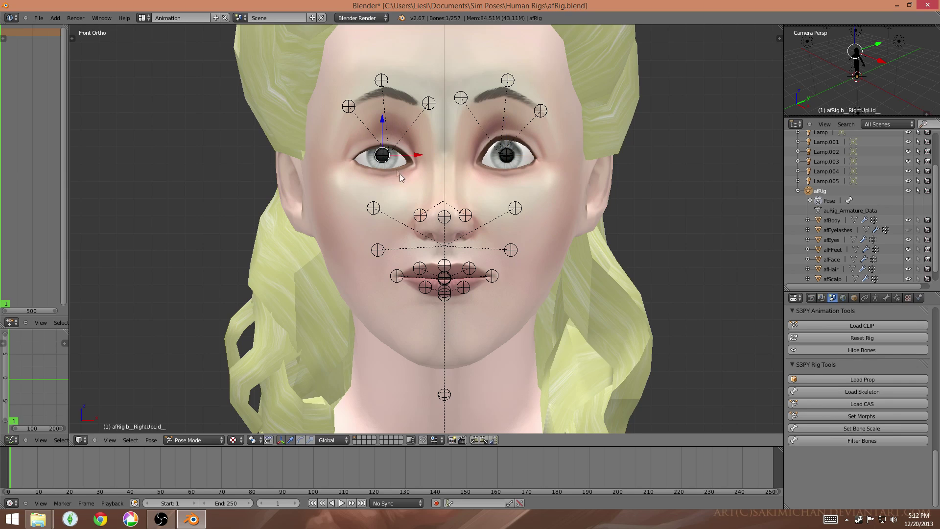
key("r")
key("r")
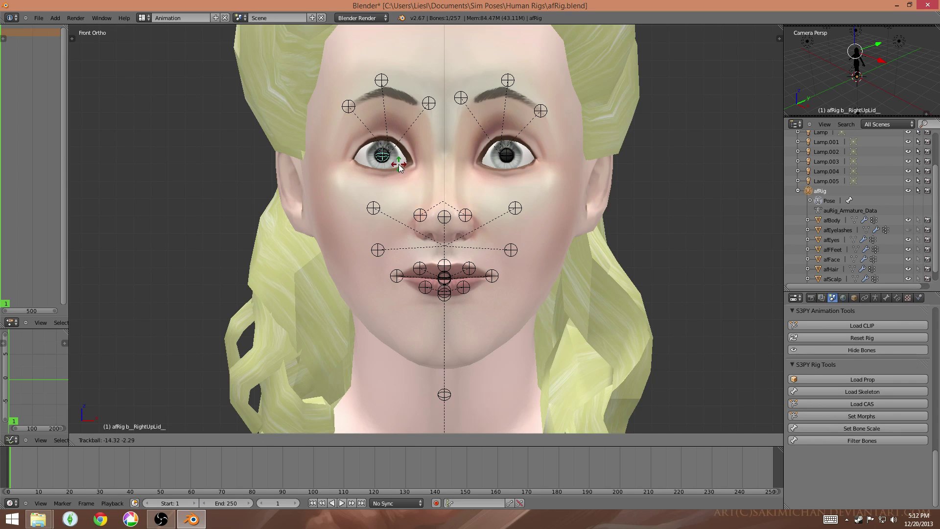
left_click(384, 154)
right_click(385, 160)
key("r")
key("r")
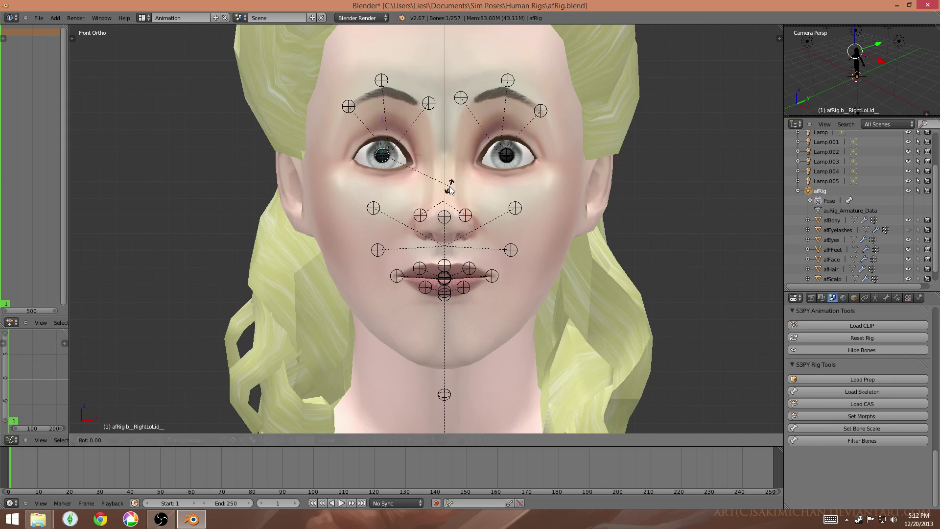
left_click(448, 189)
- Trackball-rotate the left lower eyelid joint to finish widening the left eye
right_click(508, 157)
right_click(508, 156)
key("r")
right_click(546, 181)
right_click(508, 157)
key("r")
key("r")
left_click(530, 168)
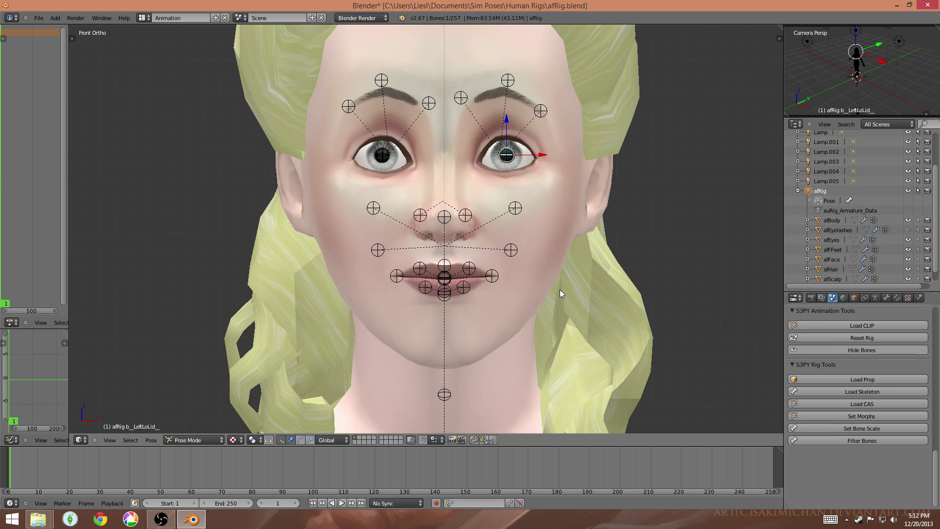
middle_click_drag(537, 266, 457, 297)
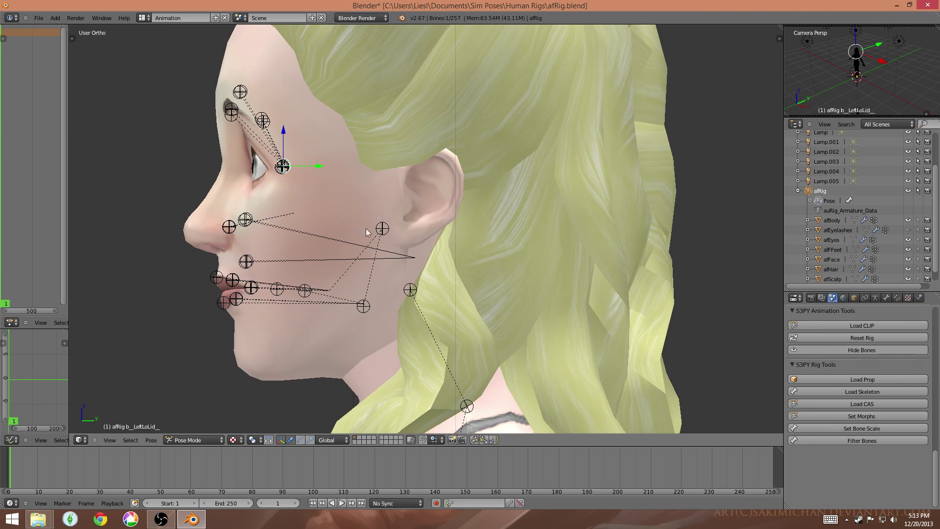
right_click(363, 306)
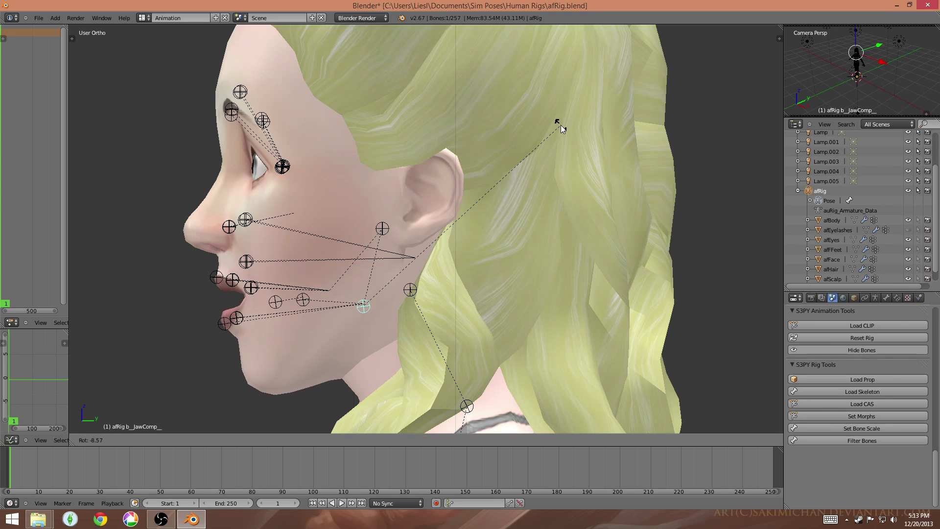
right_click(388, 225)
key("r")
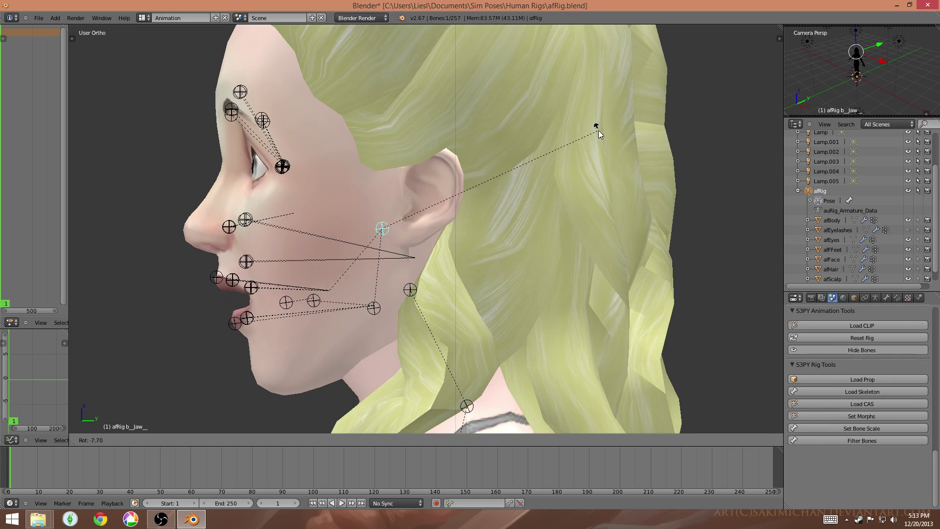
right_click(598, 130)
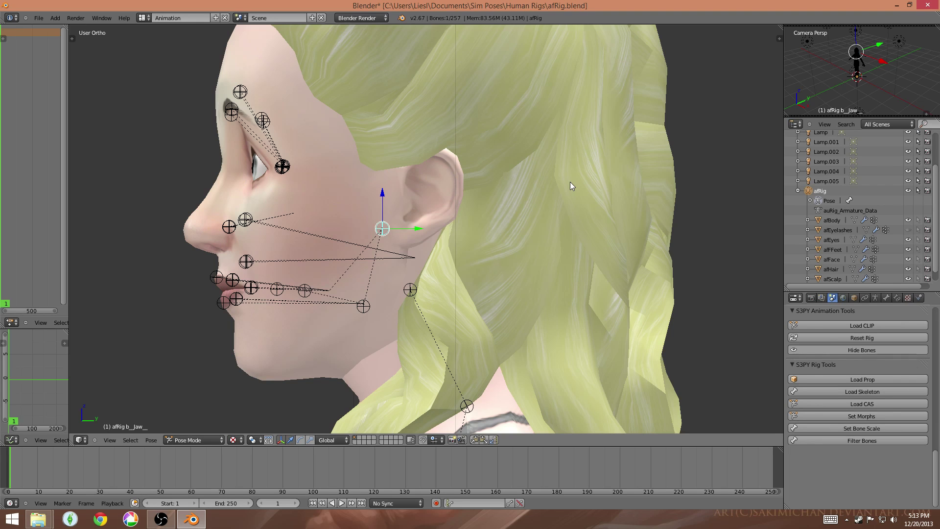
left_click(651, 159)
mouse_move(380, 315)
middle_mouse_down()
mouse_move(489, 317)
mouse_move(392, 316)
middle_mouse_up()
key("r")
right_click(640, 221)
- Rotate the main jaw joint to open the mouth, adjusting how far it opens from the front and side
middle_click_drag(633, 248, 619, 247)
key("r")
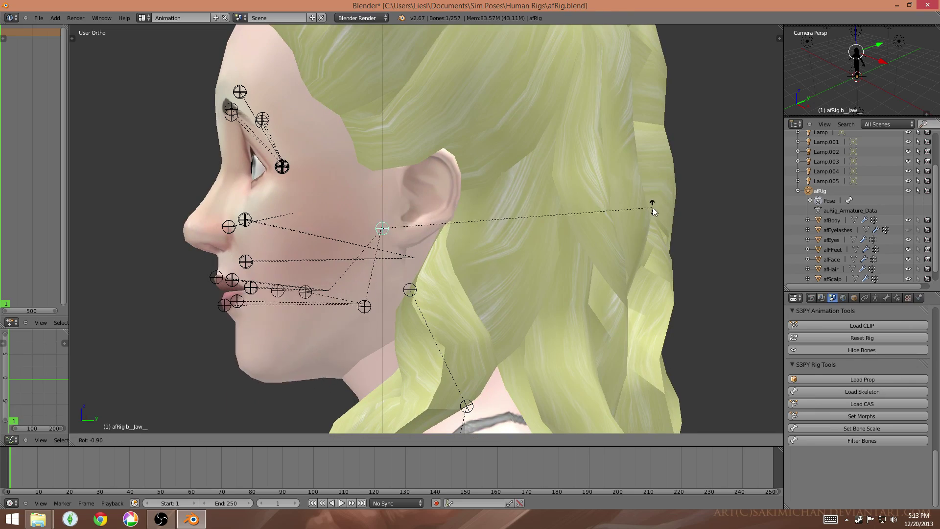
left_click(642, 195)
middle_click_drag(512, 295, 620, 295)
key("r")
key("r")
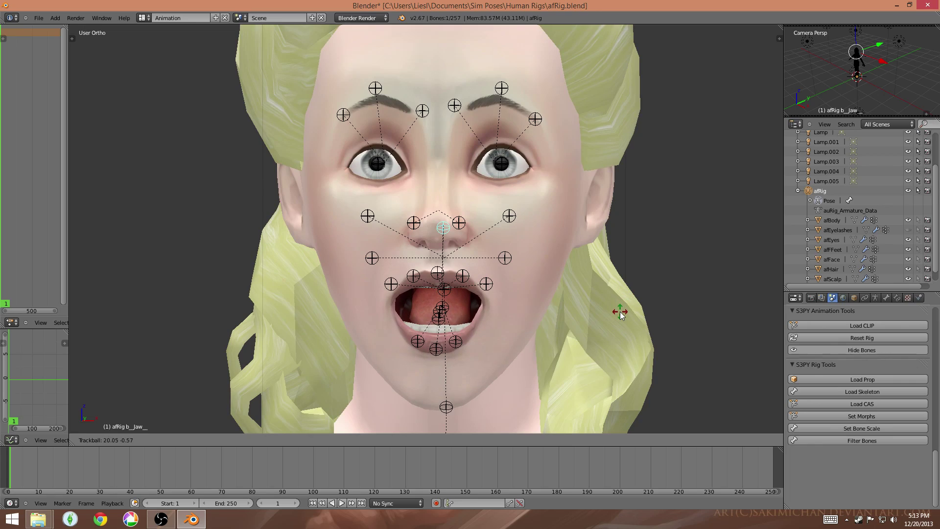
left_click(620, 312)
middle_click_drag(620, 312, 516, 342)
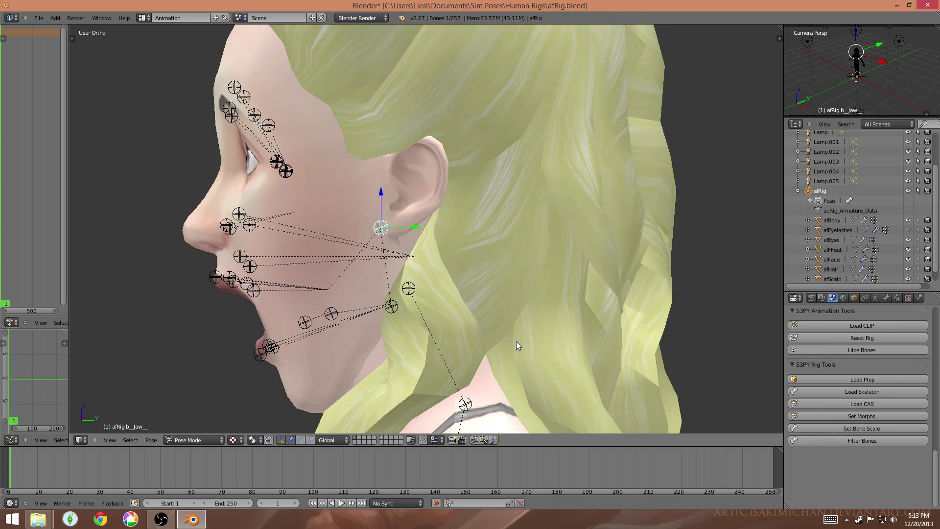
key("r")
left_click(602, 315)
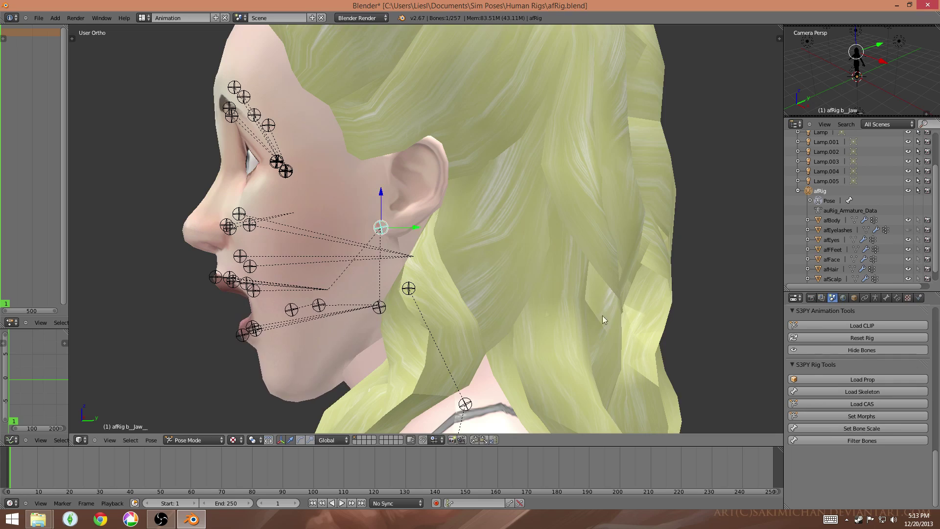
- Rotate the JawComp joint in the side views to refine how the lower jaw and lip open
middle_click_drag(545, 315, 533, 307)
right_click(382, 307)
key("r")
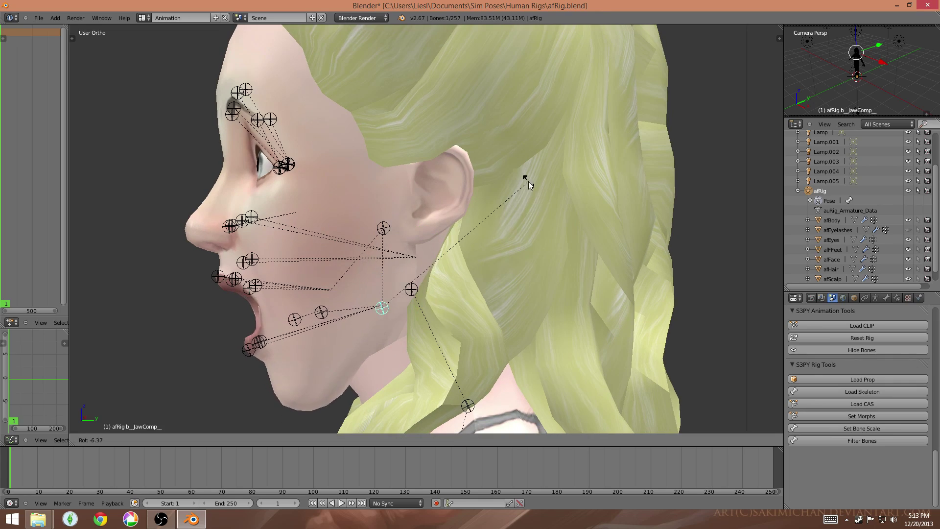
left_click(527, 181)
mouse_move(436, 287)
middle_mouse_down()
mouse_move(523, 290)
mouse_move(424, 286)
middle_mouse_up()
middle_click_drag(559, 228, 643, 301)
key("r")
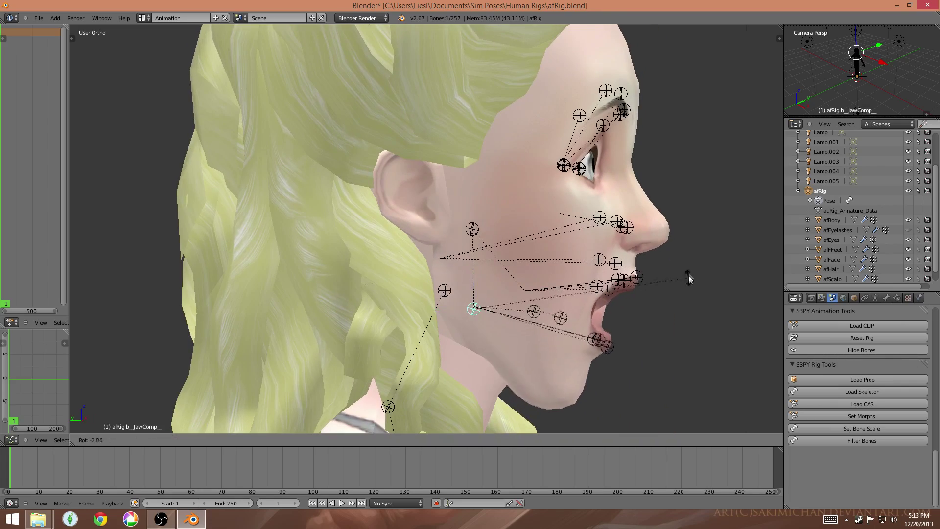
left_click(686, 262)
middle_click_drag(686, 263, 506, 306)
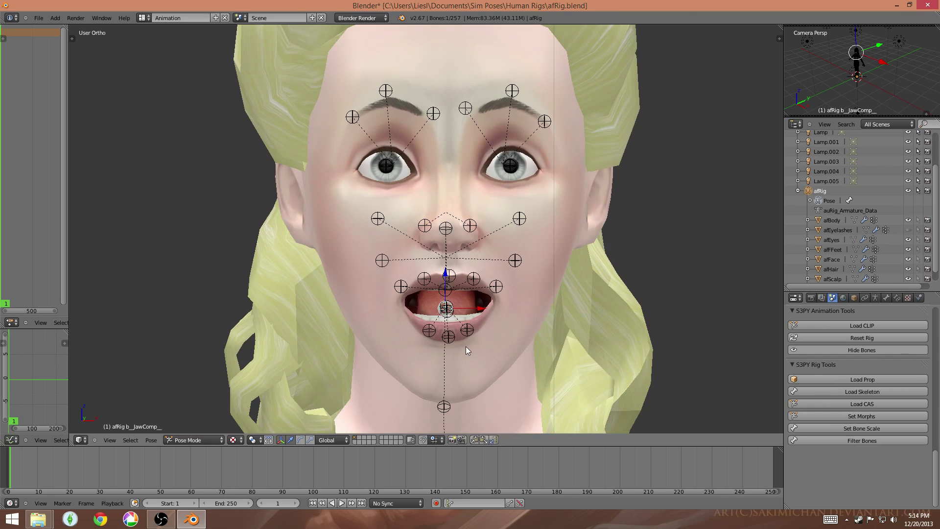
- Move the left and right mouth-corner joints outward and upward to stretch the open mouth into a smile
middle_click_drag(466, 345, 467, 172, "shift")
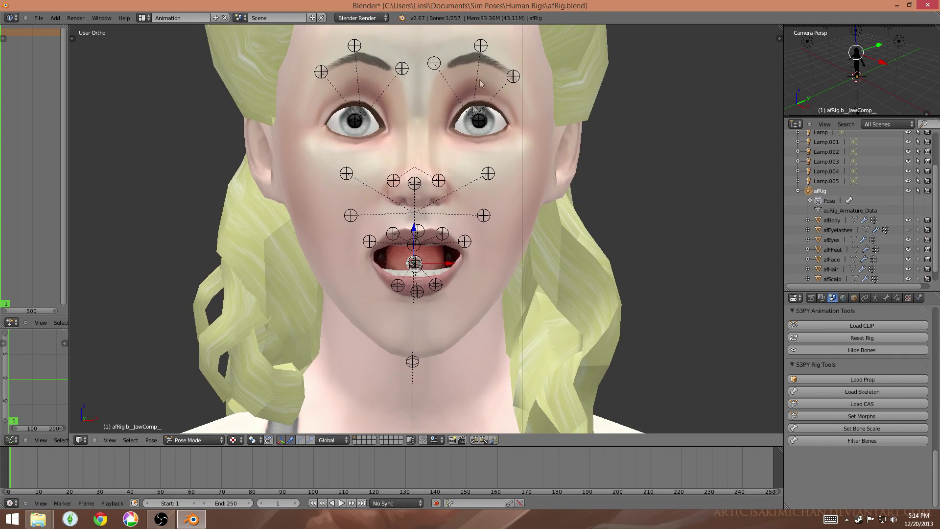
scroll(451, 246, "up", 2)
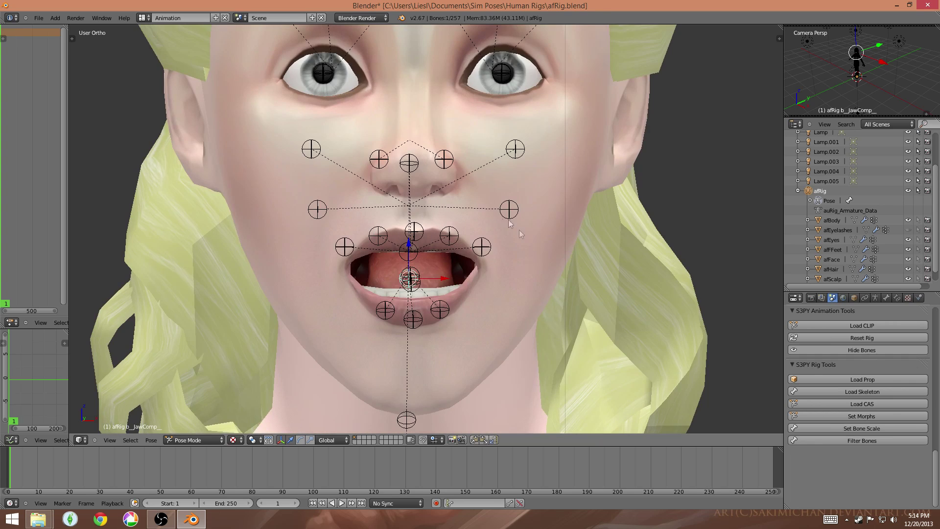
right_click(479, 248)
middle_click_drag(470, 261, 482, 273)
key("g")
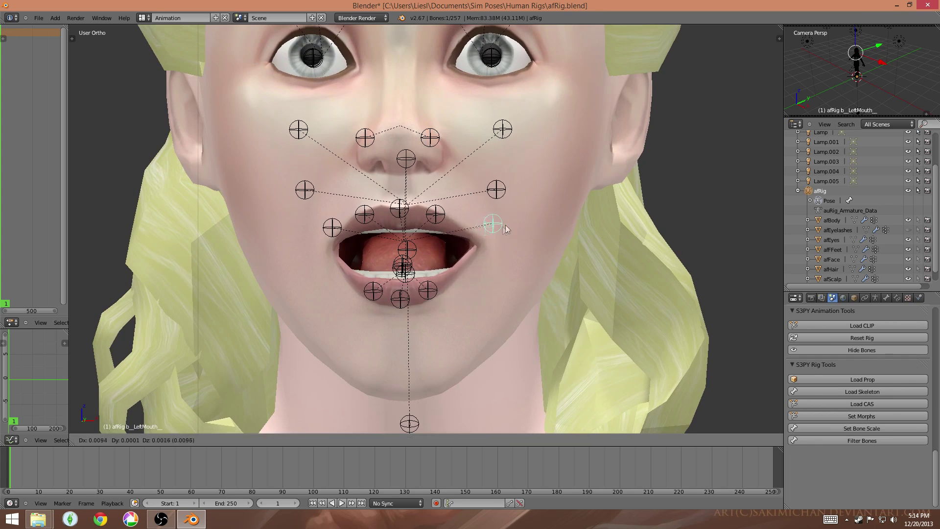
left_click(533, 207)
right_click(333, 228)
key("g")
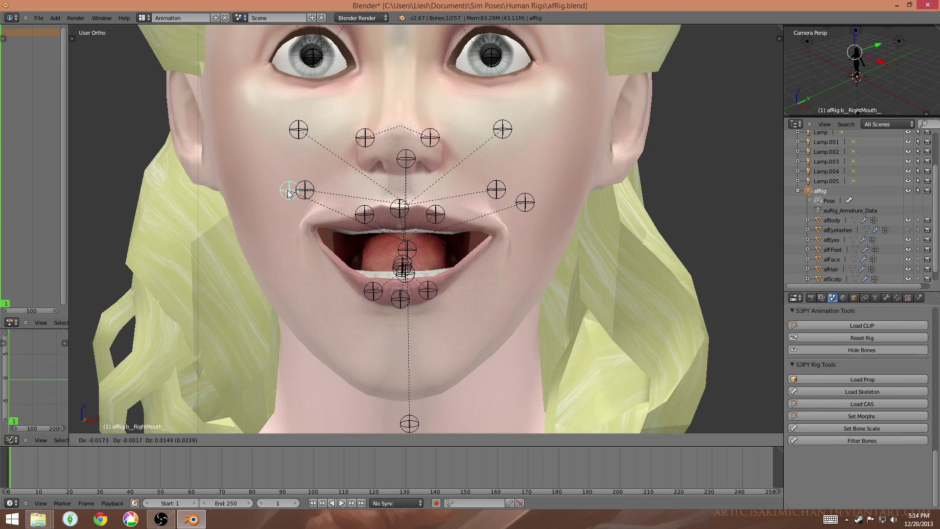
left_click(289, 192)
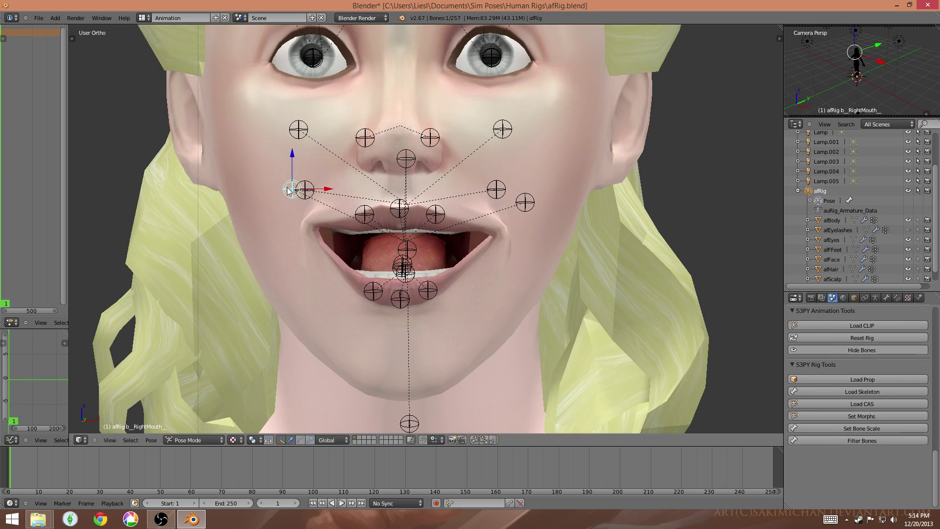
- Raise the left, centre and right upper-lip joints slightly to expose more of the upper teeth
right_click(435, 213)
key("g")
left_click(436, 208)
right_click(400, 208)
key("g")
left_click(400, 203)
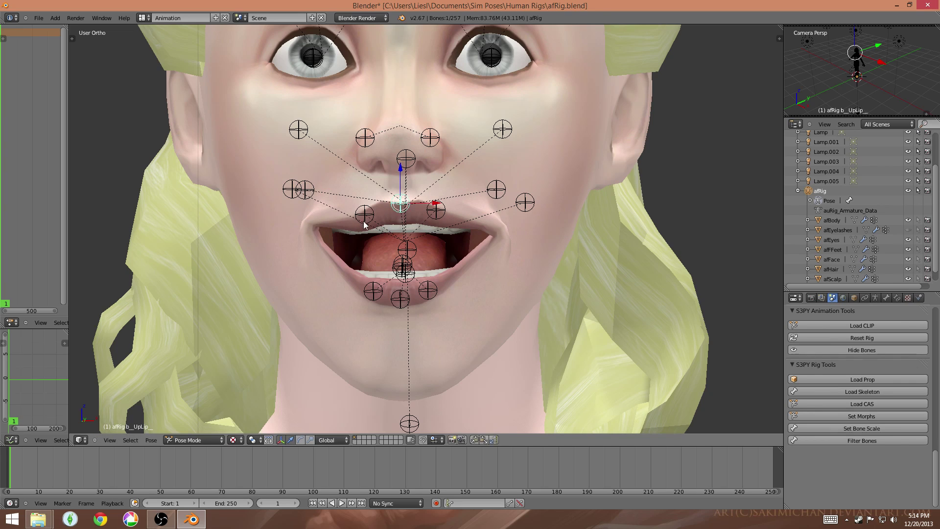
right_click(364, 218)
key("g")
left_click(362, 212)
right_click(443, 212)
key("g")
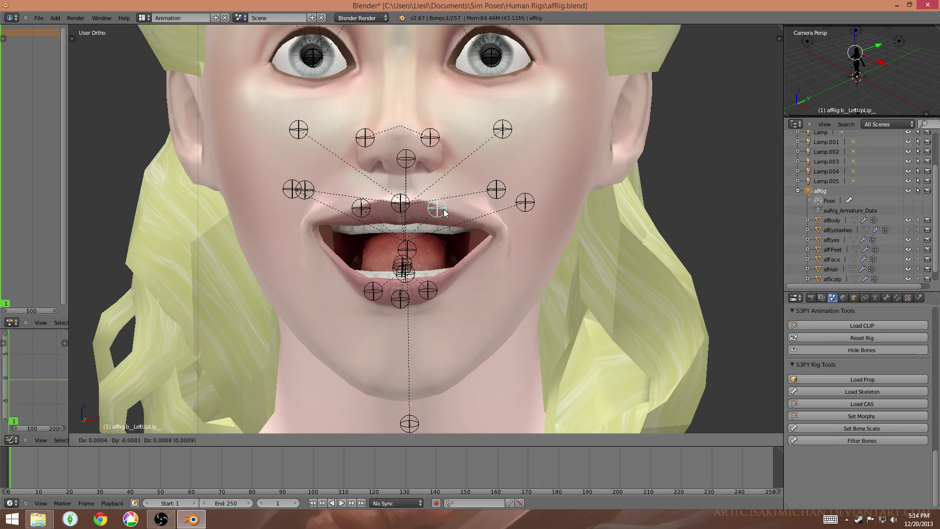
left_click(445, 212)
- Lower the right, centre and left lower-lip joints slightly to shape the bottom of the smile
mouse_move(483, 310)
middle_mouse_down()
mouse_move(530, 312)
mouse_move(498, 313)
middle_mouse_up()
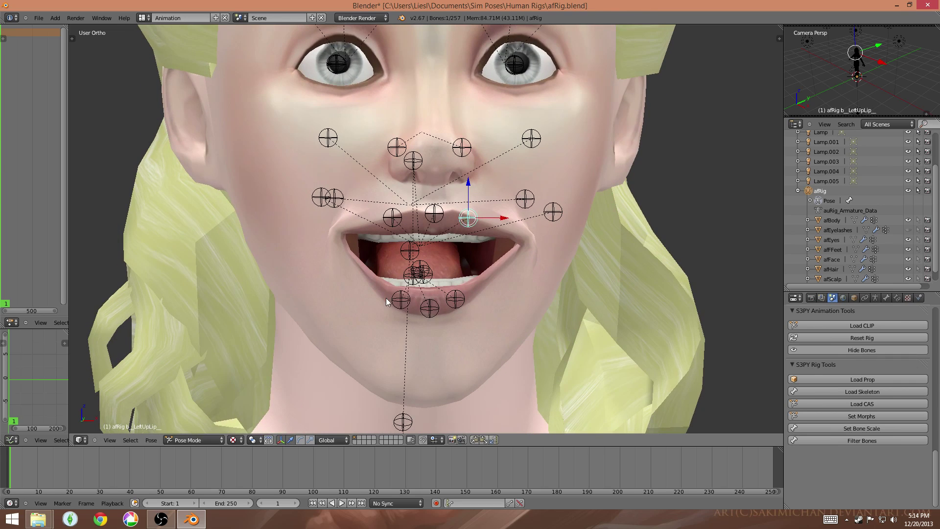
right_click(395, 300)
key("g")
left_click(394, 310)
right_click(427, 310)
key("g")
left_click(429, 316)
middle_click_drag(498, 321, 449, 301)
right_click(451, 312)
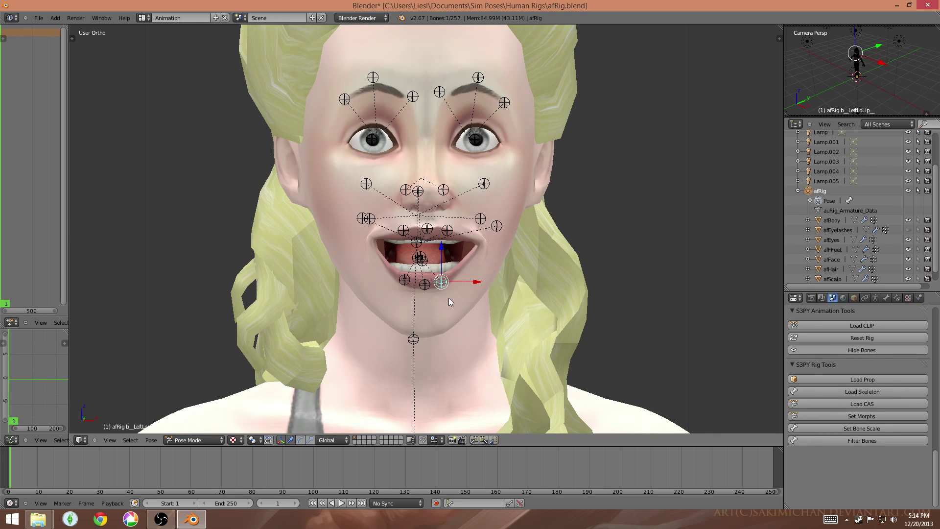
- Move the left mouth-corner joint back toward the ear in the side view, following the curve of the cheek
middle_click_drag(446, 294, 494, 385)
scroll(496, 377, "up", 2)
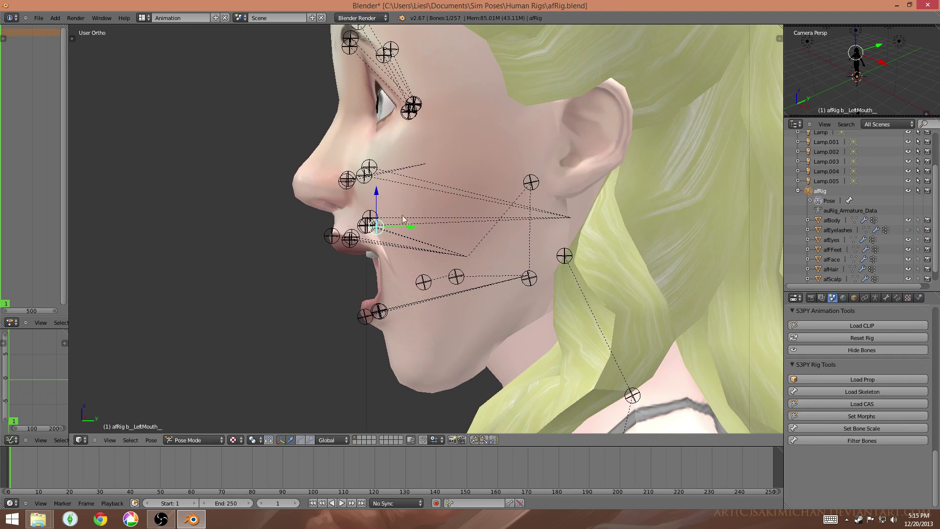
middle_click_drag(466, 334, 456, 333)
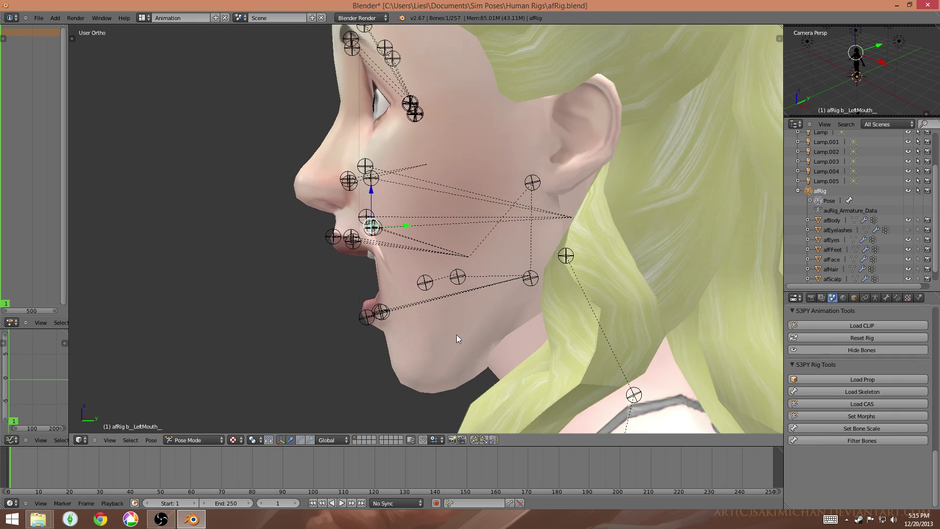
left_click_drag(405, 227, 425, 228)
middle_click_drag(424, 228, 485, 296)
left_click_drag(546, 231, 535, 232)
- Move the right mouth-corner joint back toward the ear in the opposite side view
middle_click_drag(492, 300, 384, 303)
left_click_drag(422, 232, 422, 230)
middle_click_drag(398, 316, 468, 325)
left_click_drag(417, 219, 423, 219)
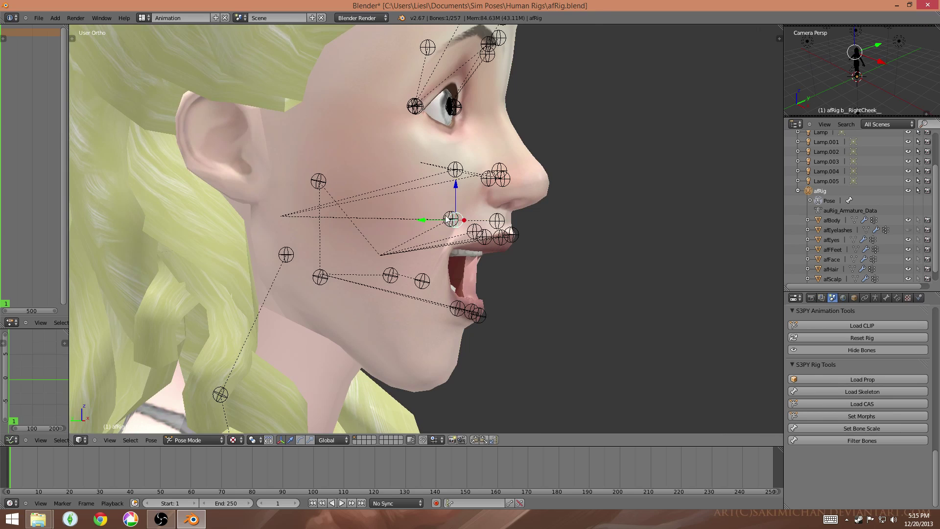
middle_click_drag(457, 289, 410, 196)
left_click_drag(427, 217, 400, 211)
mouse_move(503, 302)
middle_mouse_down()
mouse_move(331, 304)
mouse_move(364, 316)
mouse_move(508, 306)
middle_mouse_up()
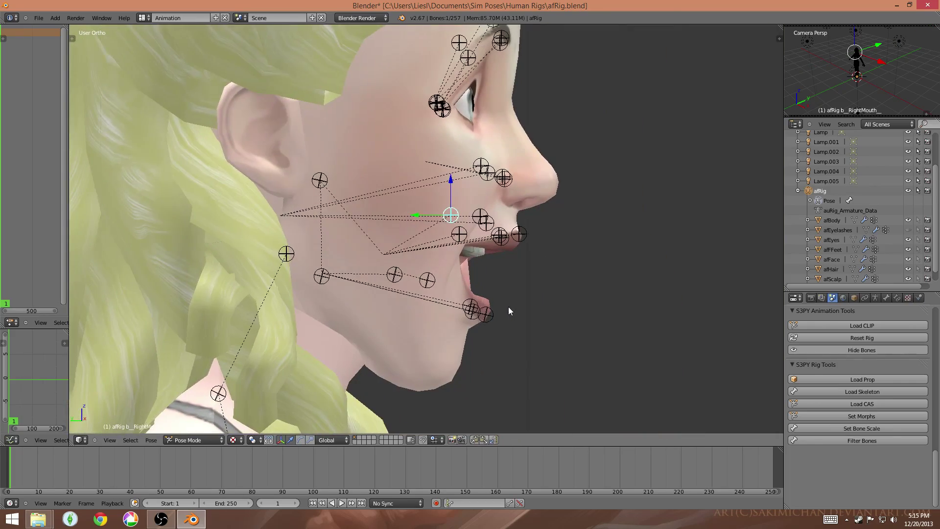
- Raise the right lower-lip joint about 0.005 along the global Z axis in the side view
middle_click_drag(541, 369, 574, 354)
mouse_move(475, 356)
middle_mouse_down()
mouse_move(322, 366)
mouse_move(562, 346)
mouse_move(488, 307)
mouse_move(558, 361)
mouse_move(609, 361)
mouse_move(489, 338)
mouse_move(451, 353)
mouse_move(487, 367)
middle_mouse_up()
right_click(477, 333)
key("g")
left_click(477, 333)
right_click(448, 335)
right_click(470, 334)
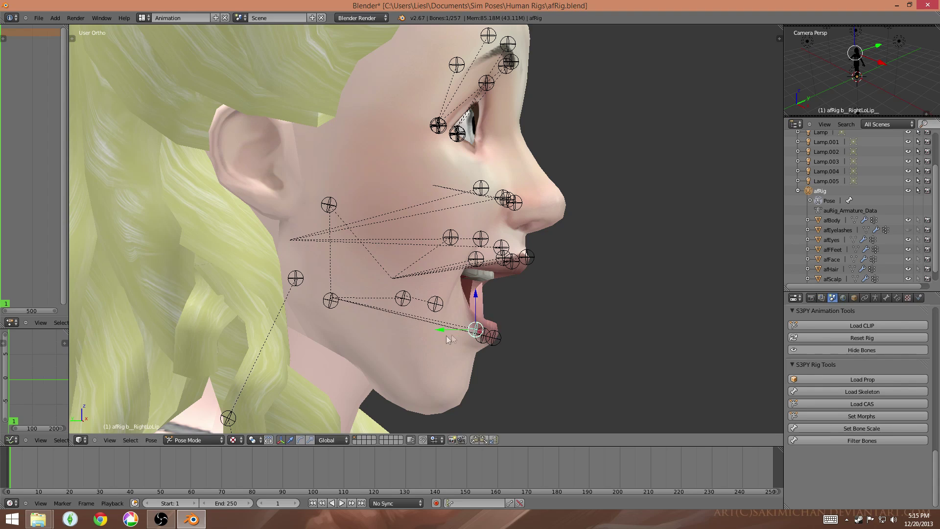
middle_click_drag(454, 338, 473, 346)
key("g")
key("y")
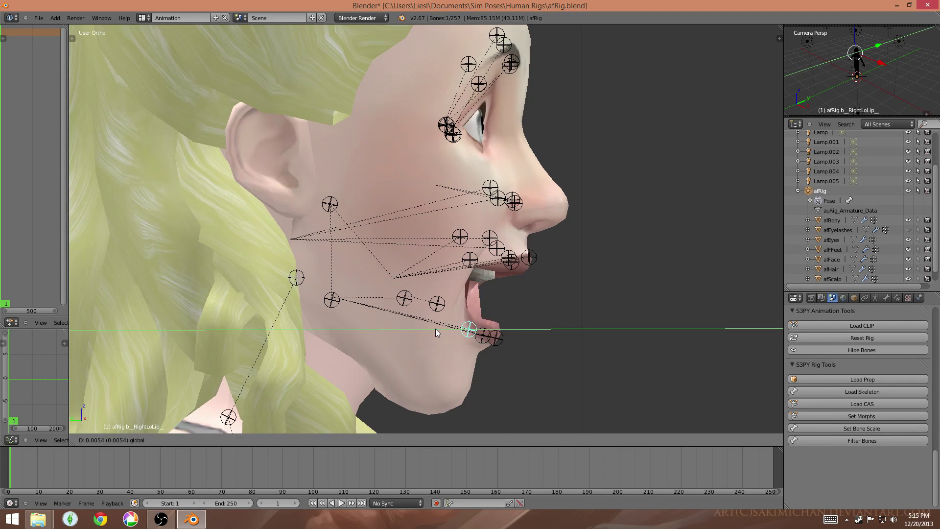
key("z")
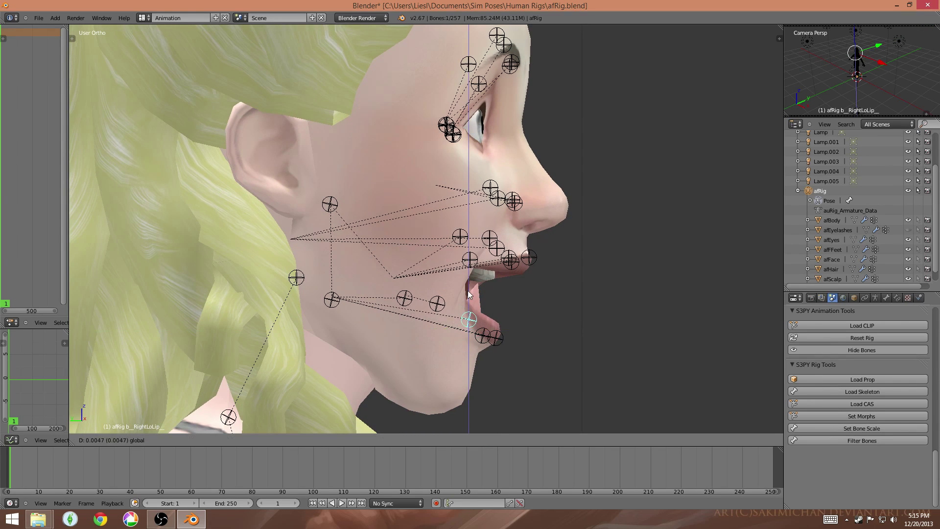
left_click(468, 290)
- Raise the left lower-lip joint slightly in the side view to match the right side of the lip
middle_click_drag(518, 358, 490, 349)
left_click_drag(459, 334, 468, 334)
middle_click_drag(494, 357, 376, 335)
left_click_drag(407, 333, 413, 334)
middle_click_drag(414, 338, 417, 357)
key("r")
left_click(482, 366)
key("g")
left_click(477, 242)
middle_click_drag(453, 296, 443, 316)
key("g")
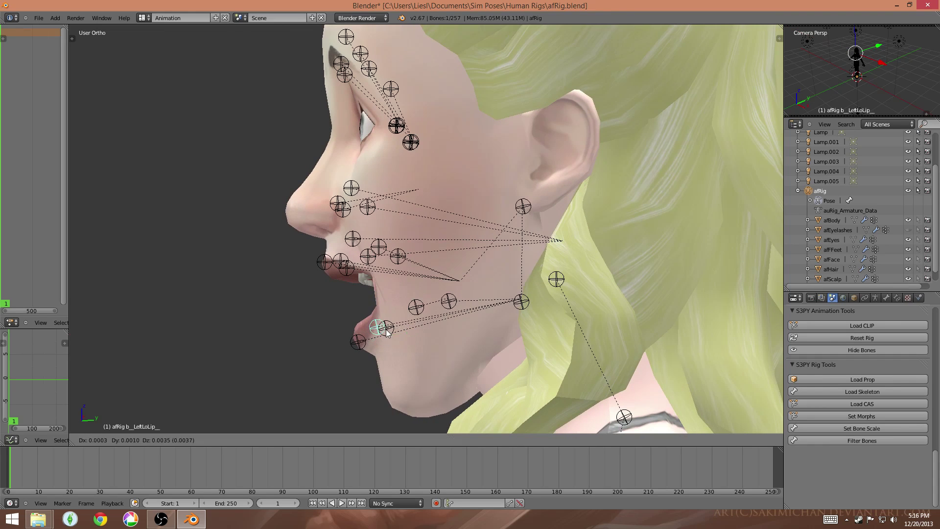
left_click(394, 331)
- Shift the left mouth-corner joint slightly back and up to even out the smile
key("r")
left_click(481, 254)
middle_click_drag(492, 348, 527, 279)
right_click_drag(481, 266, 460, 258)
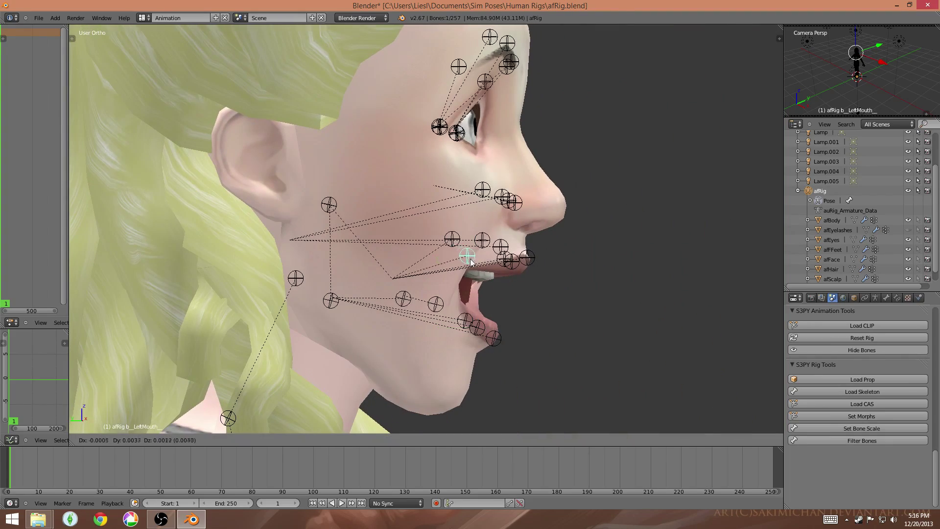
left_click(470, 261)
middle_click_drag(470, 262, 527, 255)
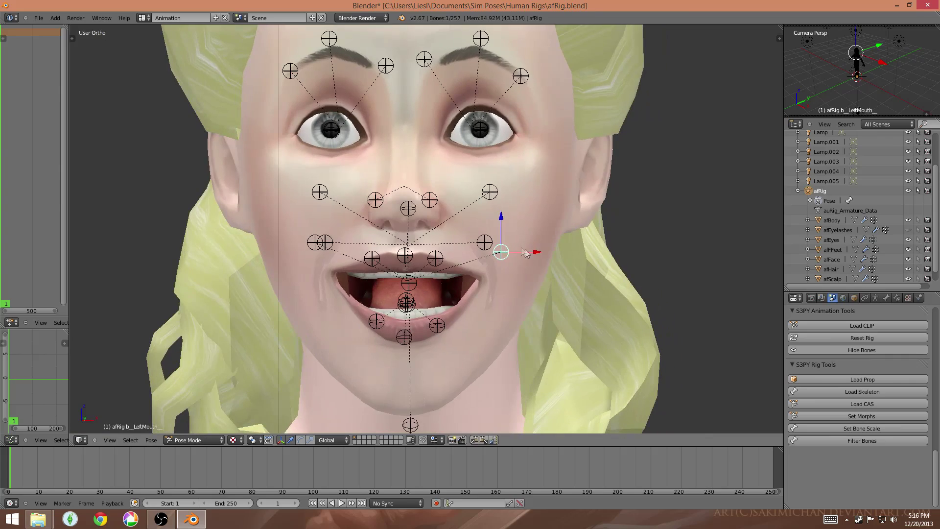
left_click_drag(505, 252, 500, 250)
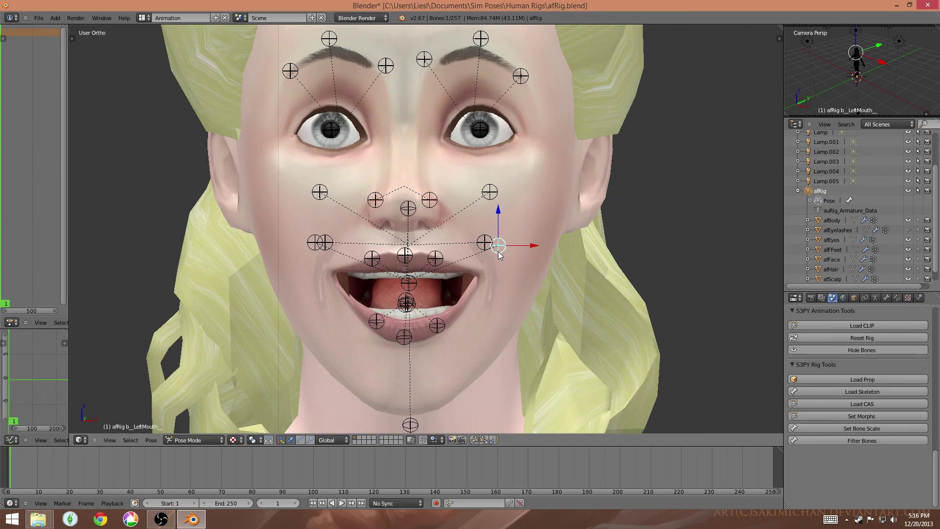
- Nudge the left lower-lip joint slightly upward in the front view to level it with the right one
middle_click_drag(498, 254, 522, 316)
left_click_drag(478, 330, 477, 322)
middle_click_drag(656, 345, 552, 343)
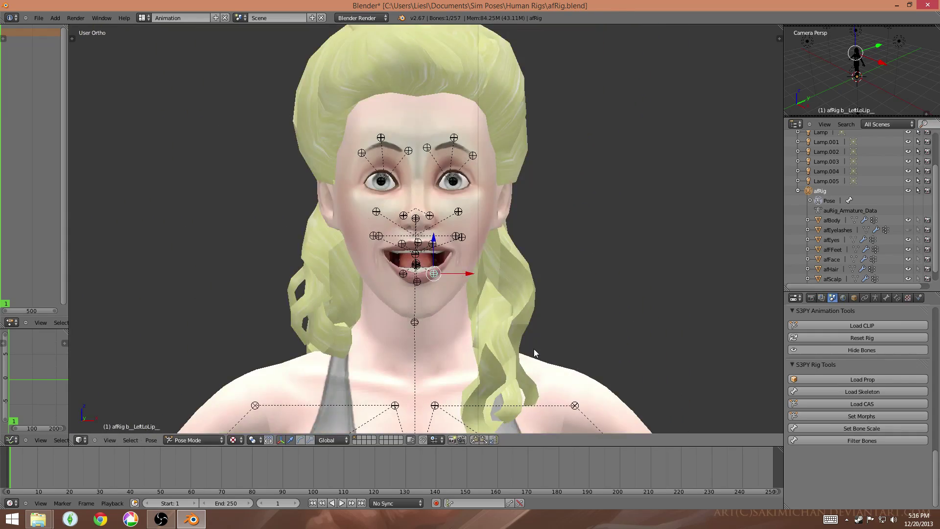
mouse_move(535, 352)
middle_mouse_down()
mouse_move(461, 355)
mouse_move(549, 348)
mouse_move(533, 356)
mouse_move(471, 350)
mouse_move(556, 346)
mouse_move(536, 356)
mouse_move(550, 343)
mouse_move(545, 347)
middle_mouse_up()
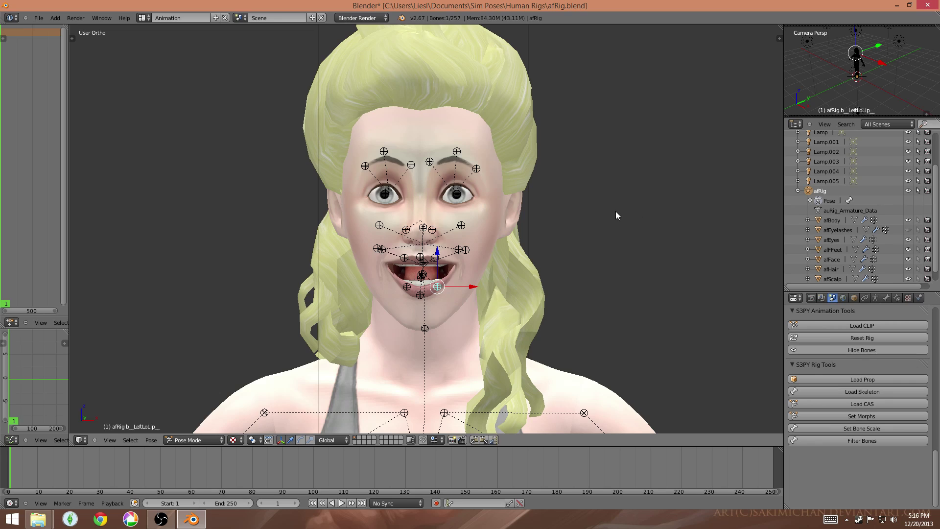
middle_click_drag(615, 210, 637, 211)
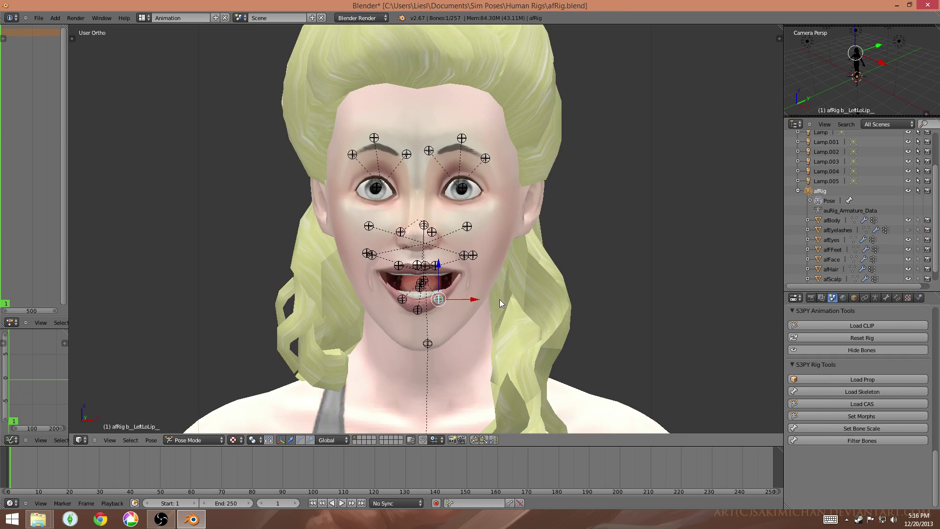
scroll(500, 299, "up", 3)
middle_click_drag(437, 349, 436, 355)
scroll(635, 185, "down", 1)
scroll(545, 314, "up", 2)
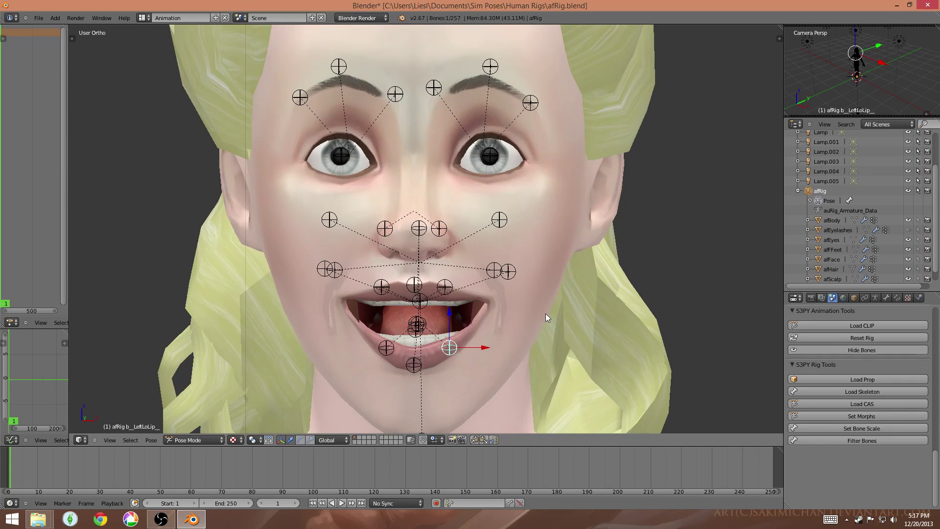
right_click(500, 220)
key("g")
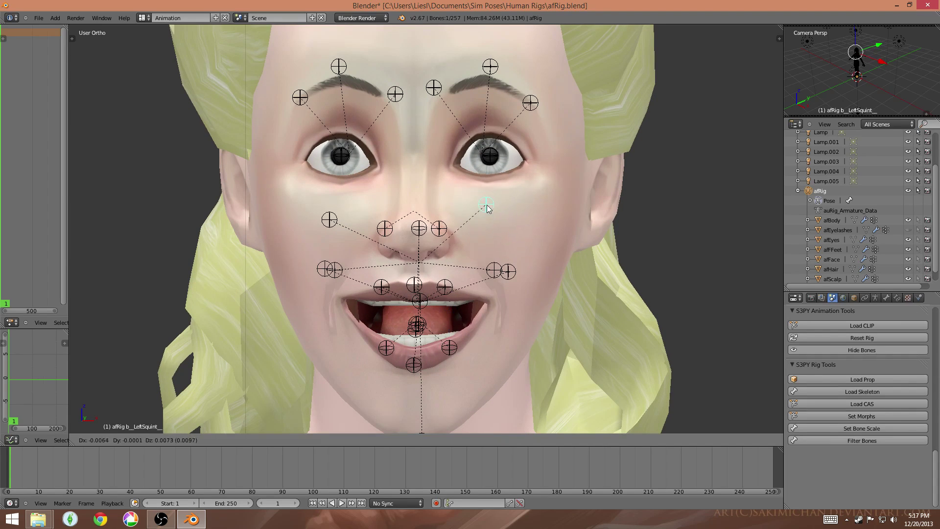
key("Escape")
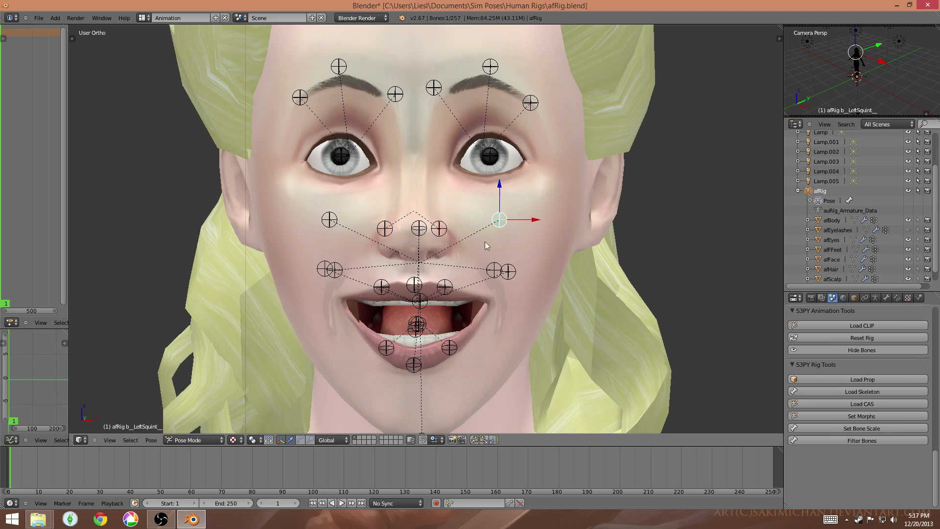
- Raise the right and left squint joints slightly to lift the upper cheeks beneath the eyes
right_click(334, 222)
key("g")
left_click(343, 205)
right_click(492, 227)
key("g")
left_click(473, 220)
right_click(324, 269)
key("g")
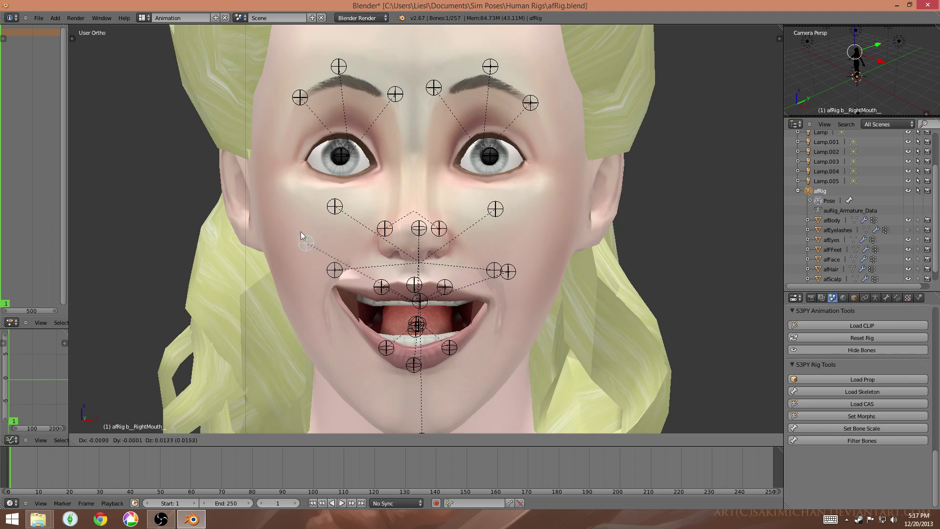
right_click(320, 257)
- Raise the right and left cheek joints slightly to lift the cheeks beside the smile
right_click(336, 267)
key("g")
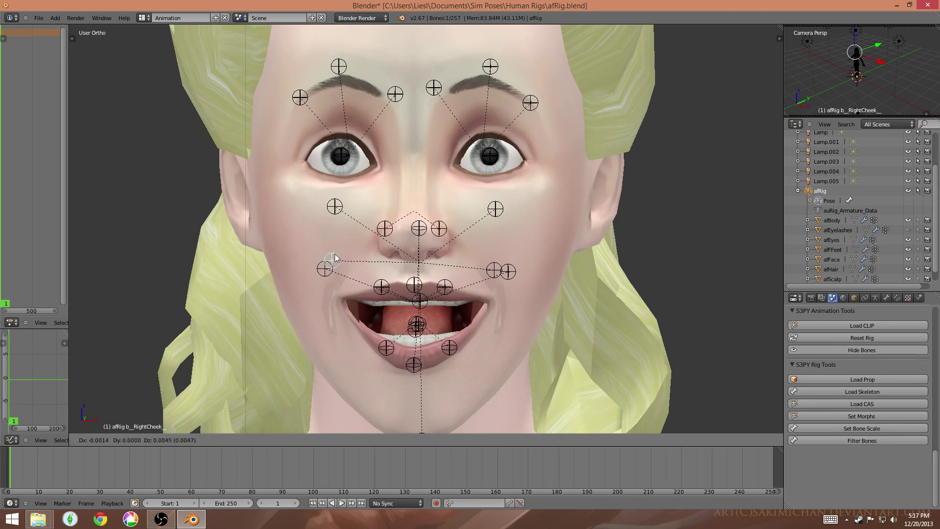
left_click(333, 256)
right_click(496, 269)
key("g")
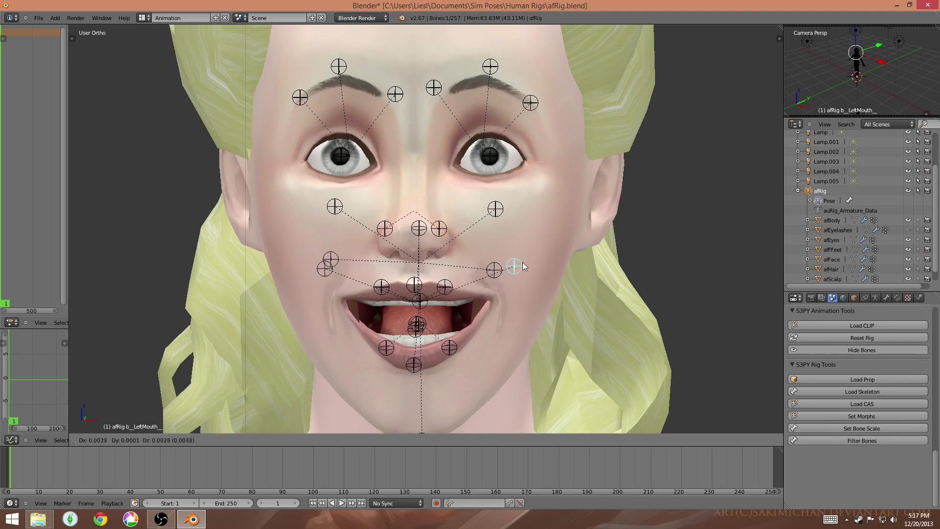
left_click(502, 264)
key("g")
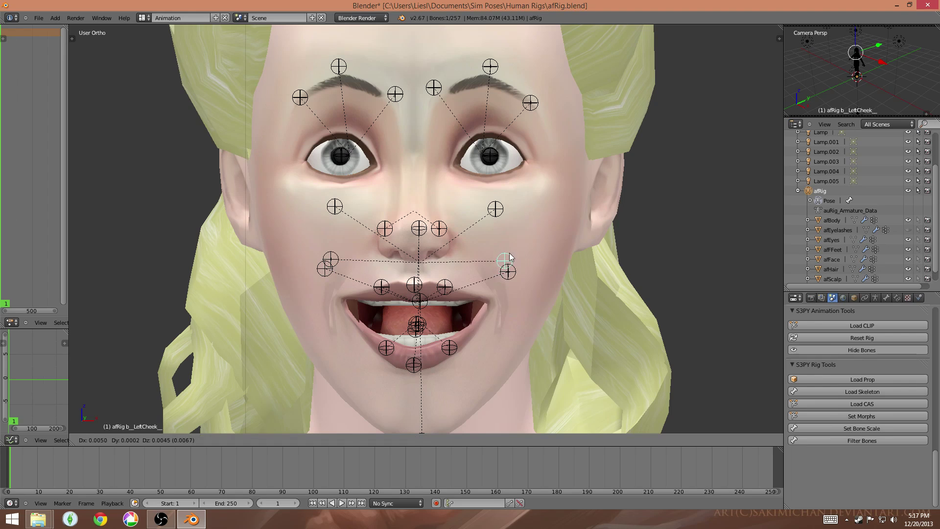
left_click(511, 262)
- Bring the body into view and rotate the left upper arm until it points straight up overhead
scroll(502, 330, "down", 5)
middle_click_drag(503, 338, 489, 215, "shift")
scroll(495, 272, "down", 5)
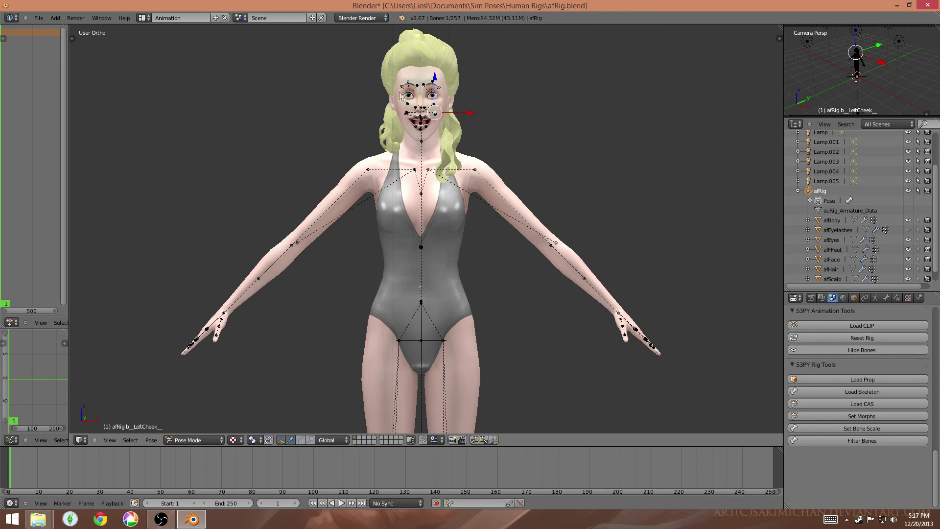
mouse_move(493, 282)
middle_mouse_down()
mouse_move(370, 272)
mouse_move(506, 274)
mouse_move(472, 286)
mouse_move(421, 280)
mouse_move(489, 286)
middle_mouse_up()
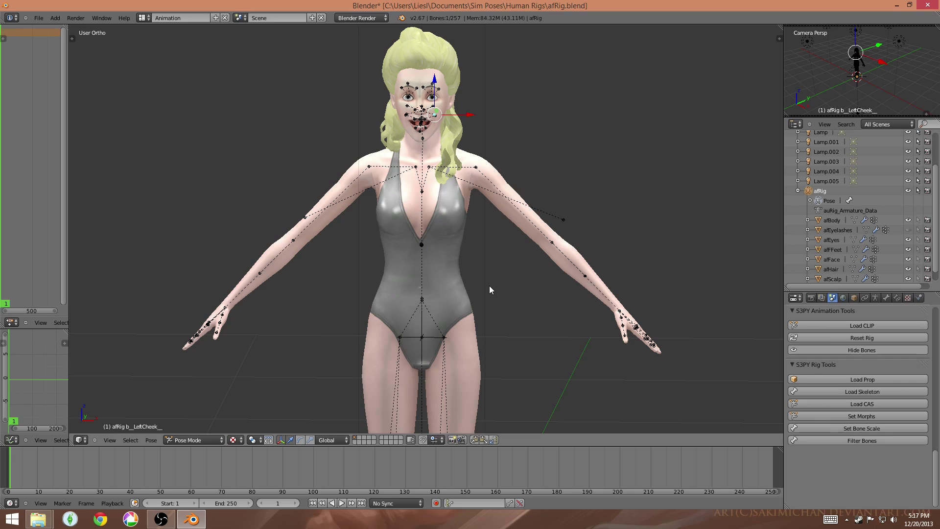
middle_click_drag(550, 315, 581, 327)
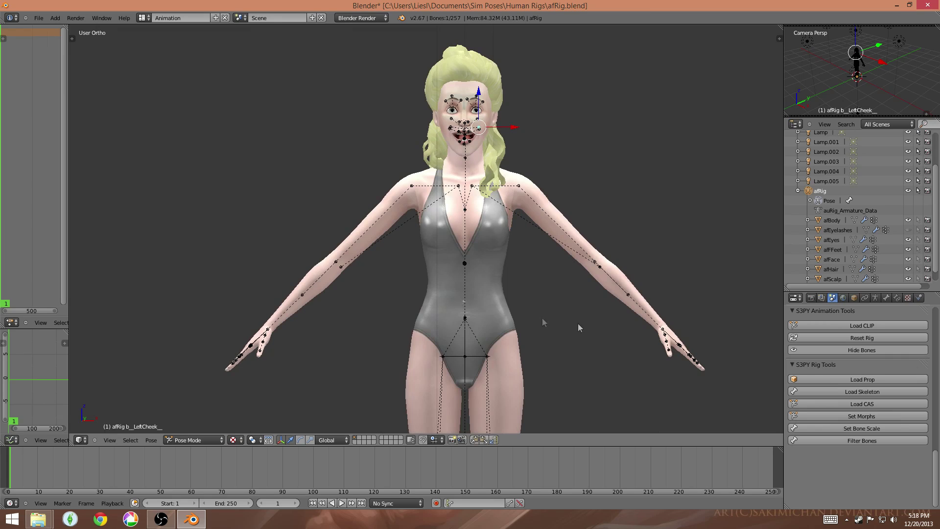
middle_click_drag(431, 289, 436, 304, "shift")
middle_click_drag(556, 290, 529, 296, "shift")
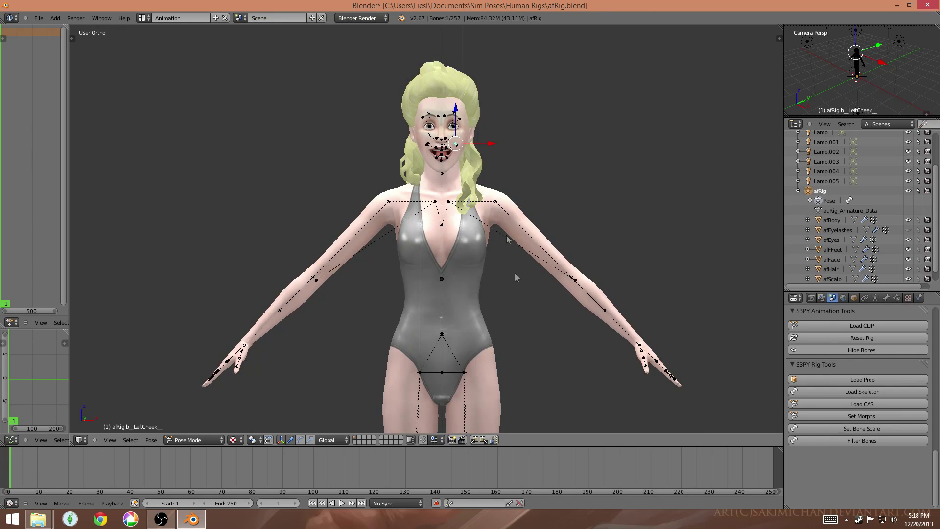
right_click(496, 207)
key("r")
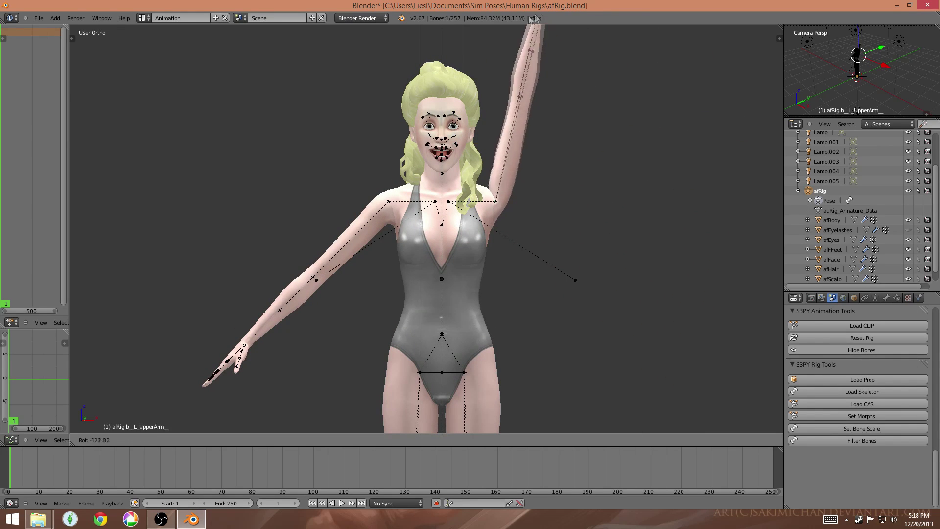
left_click(503, 108)
- Rotate the right upper arm until it points straight up overhead like the left arm
right_click(389, 204)
key("r")
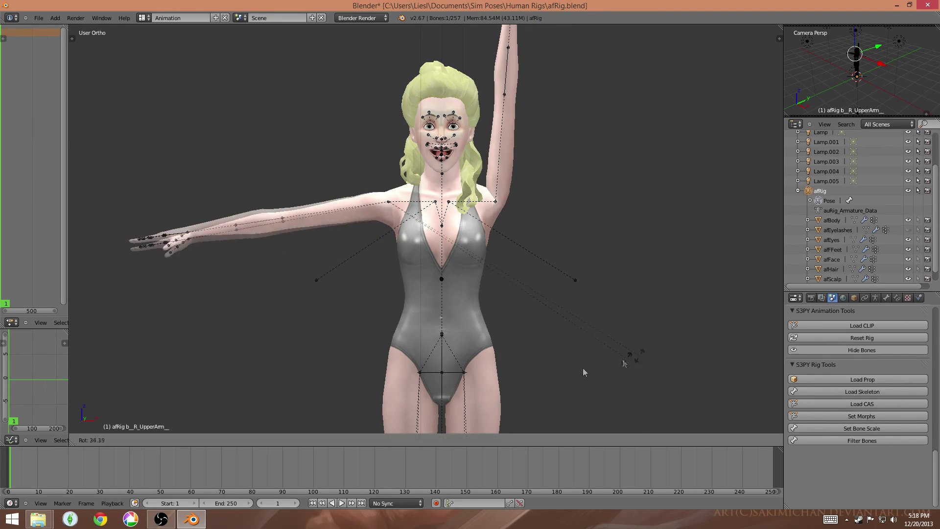
left_click(313, 310)
scroll(469, 386, "down", 2)
scroll(470, 383, "up", 1)
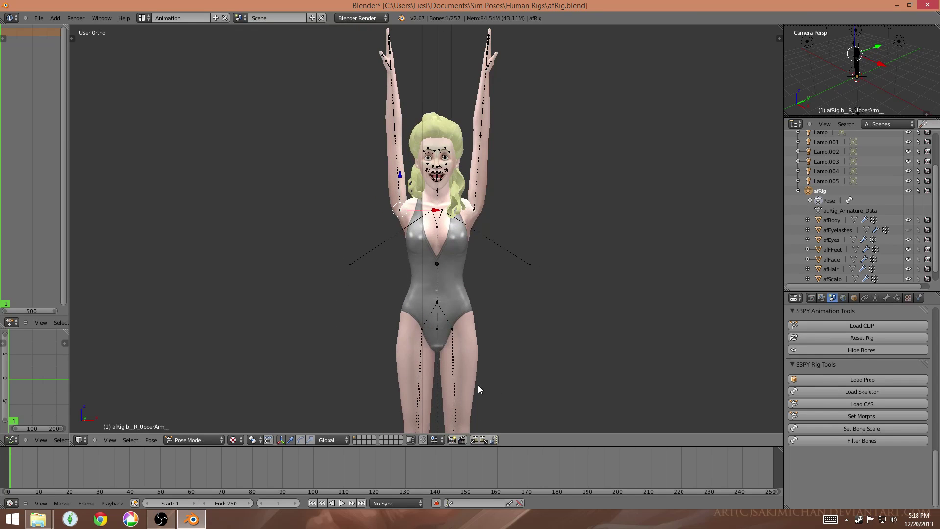
- Rotate the right and left upper arms down so both arms hang diagonally beside the body
scroll(486, 329, "up", 3)
key("r")
left_click(235, 120)
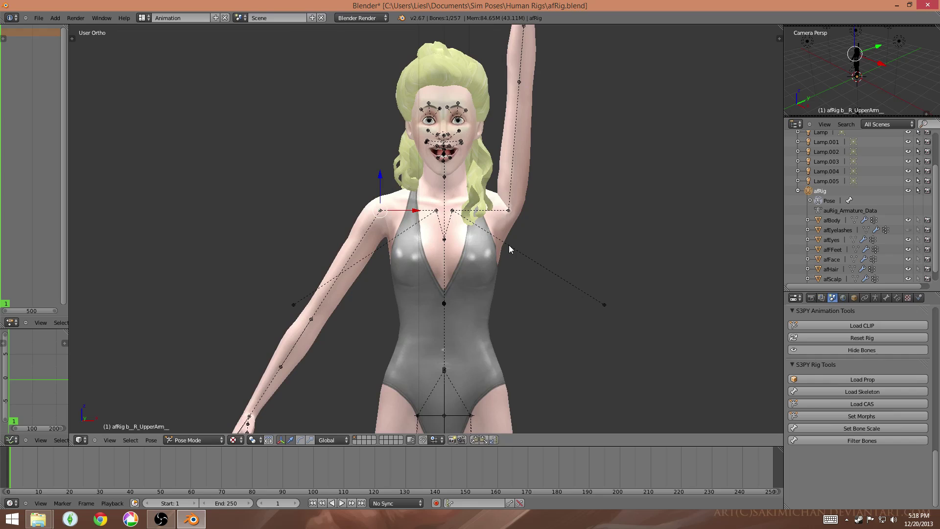
right_click(509, 210)
key("r")
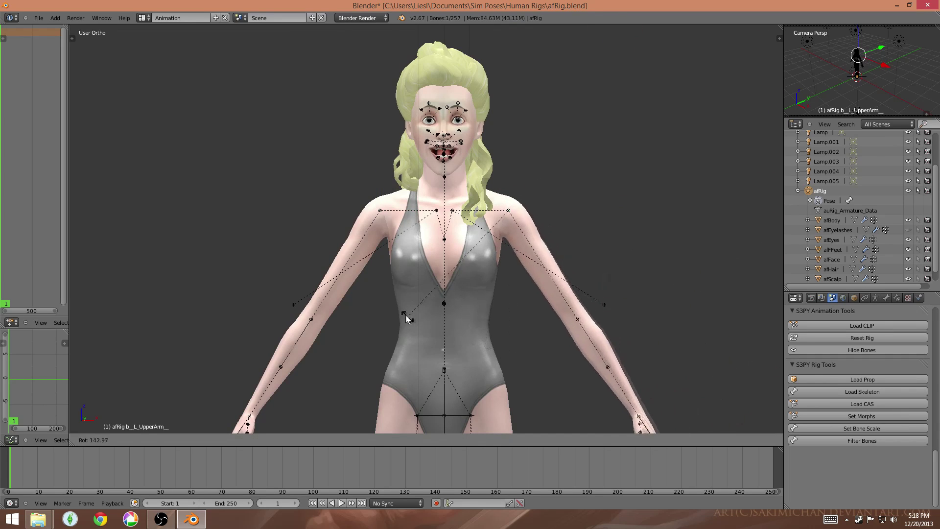
left_click(384, 301)
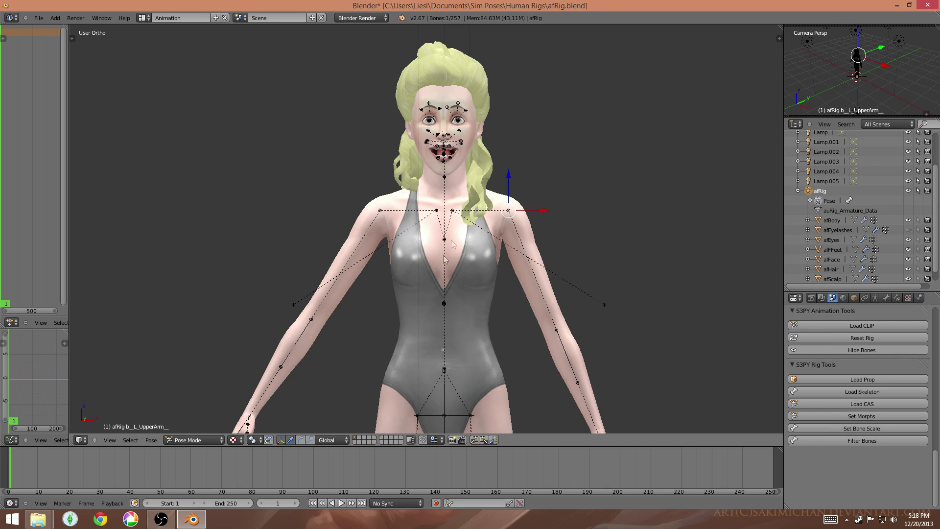
- Rotate the left clavicle joint upward by about 33 degrees to raise the left shoulder and arm
right_click(455, 212)
middle_click_drag(400, 282, 451, 201)
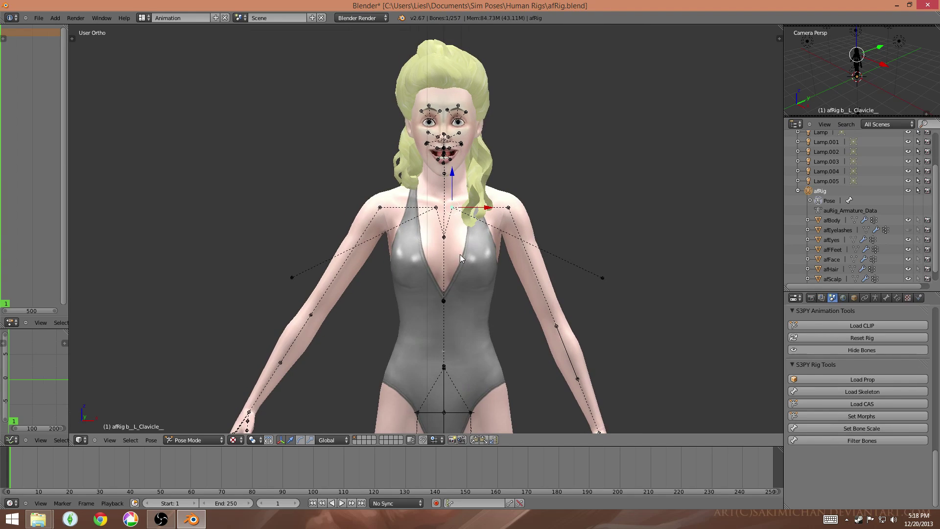
scroll(460, 254, "down", 2)
middle_click_drag(533, 317, 533, 316)
scroll(545, 287, "up", 2)
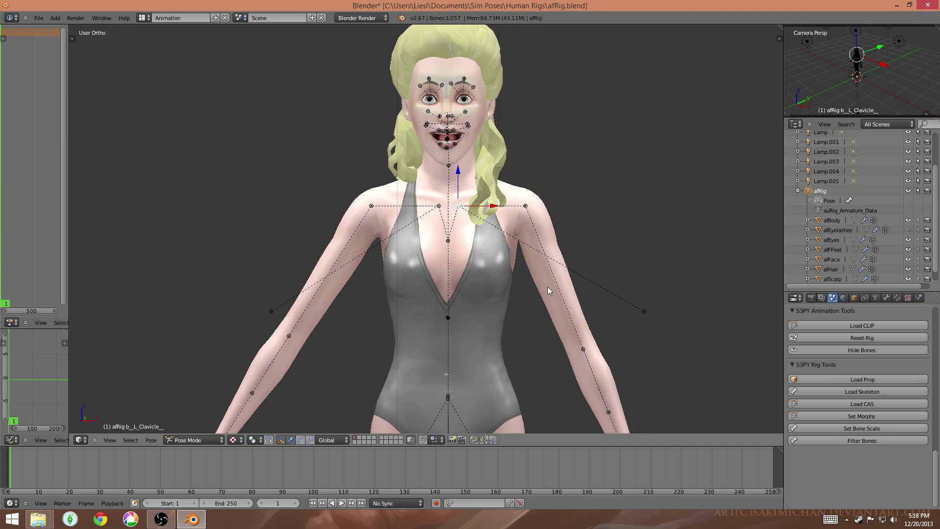
scroll(548, 286, "down", 2)
key("r")
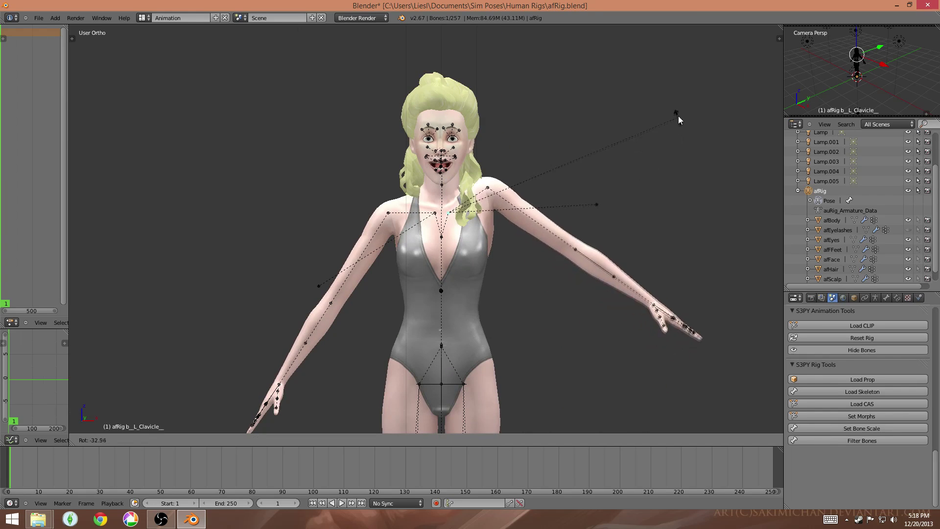
left_click(684, 121)
middle_click_drag(490, 243, 406, 240)
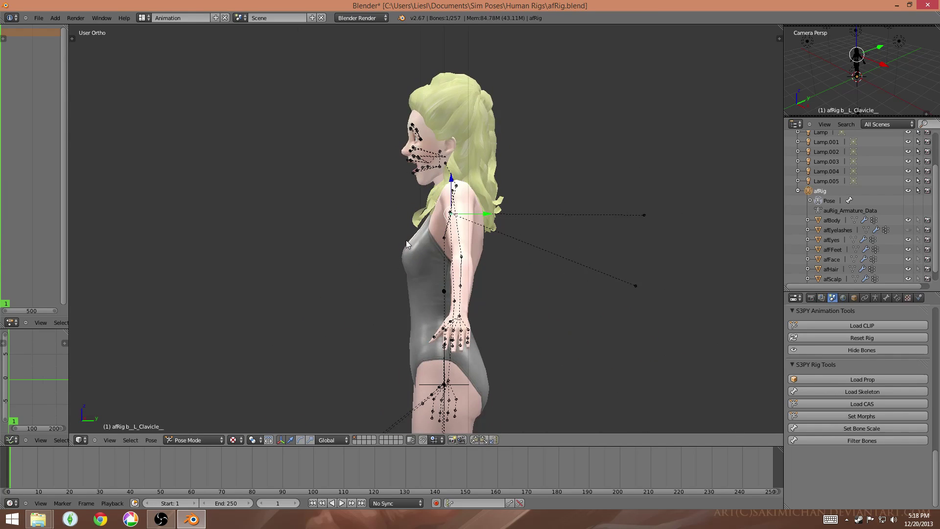
- Free-rotate the left clavicle joint to swing the left shoulder and arm backward behind the torso
key("r")
key("r")
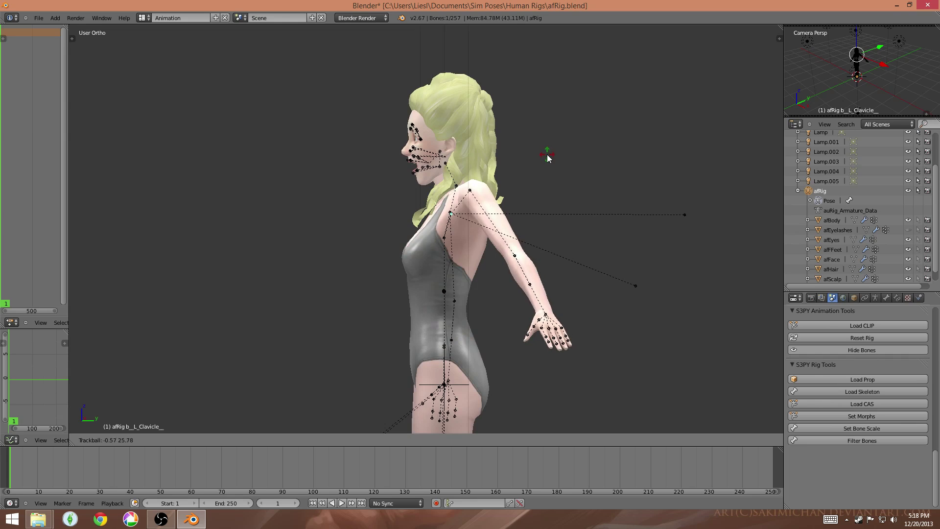
left_click(500, 238)
middle_click_drag(500, 238, 610, 254)
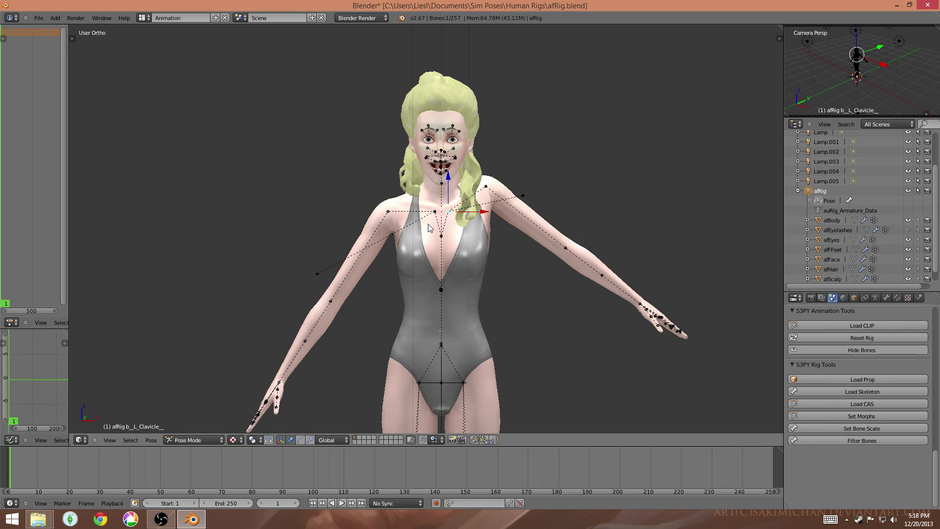
- Select the pelvis joint and rotate it so both legs swing diagonally forward in front of the body
scroll(431, 228, "down", 4)
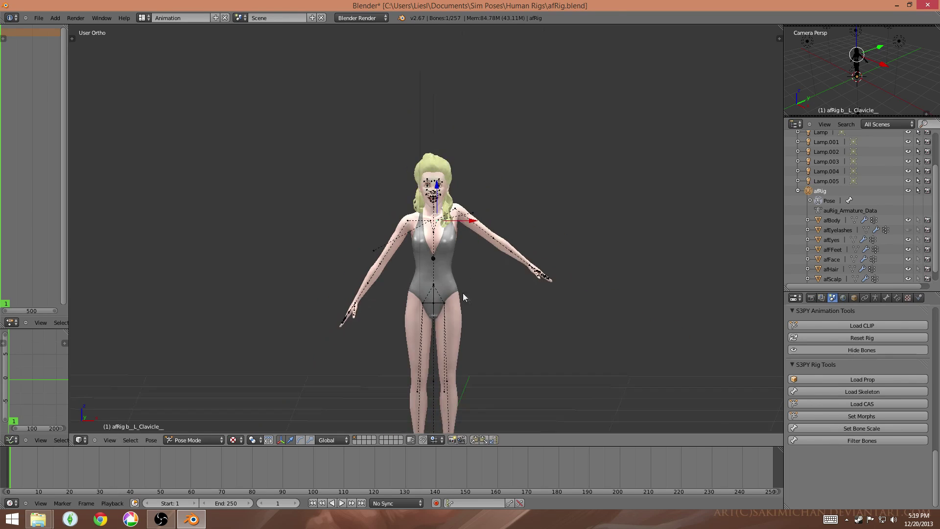
scroll(463, 233, "up", 4)
scroll(462, 252, "up", 1)
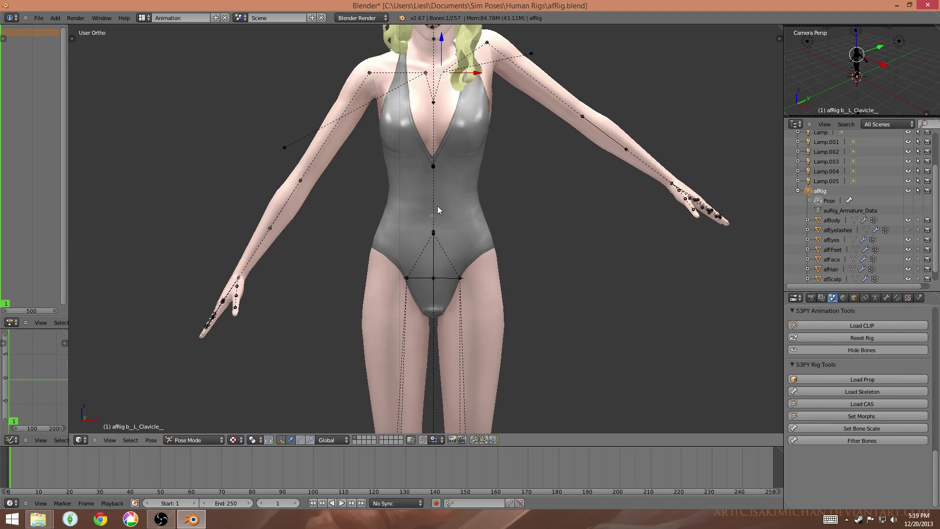
scroll(480, 256, "down", 5)
middle_click_drag(463, 244, 430, 230)
right_click(430, 230)
mouse_move(489, 255)
middle_mouse_down()
mouse_move(474, 254)
mouse_move(481, 266)
middle_mouse_up()
scroll(480, 275, "up", 3)
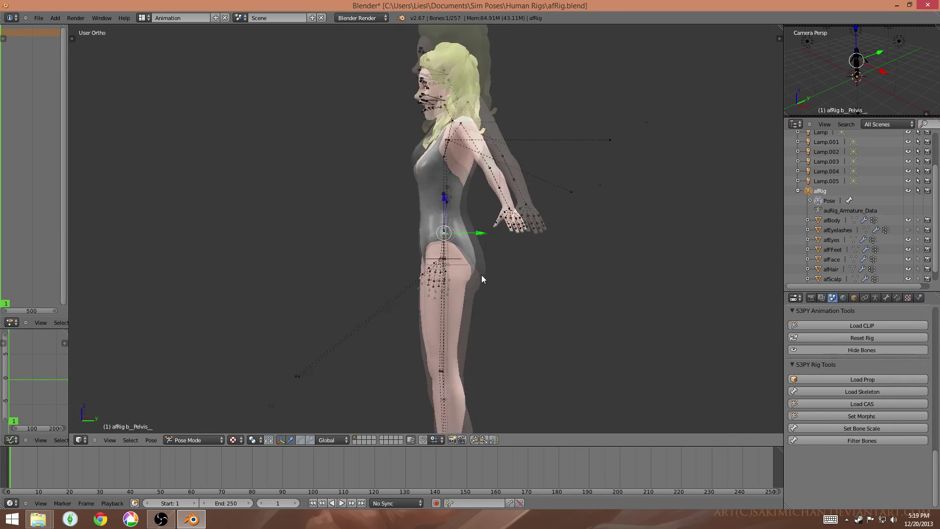
scroll(443, 233, "down", 2)
scroll(563, 233, "down", 1)
scroll(586, 232, "up", 3)
key("r")
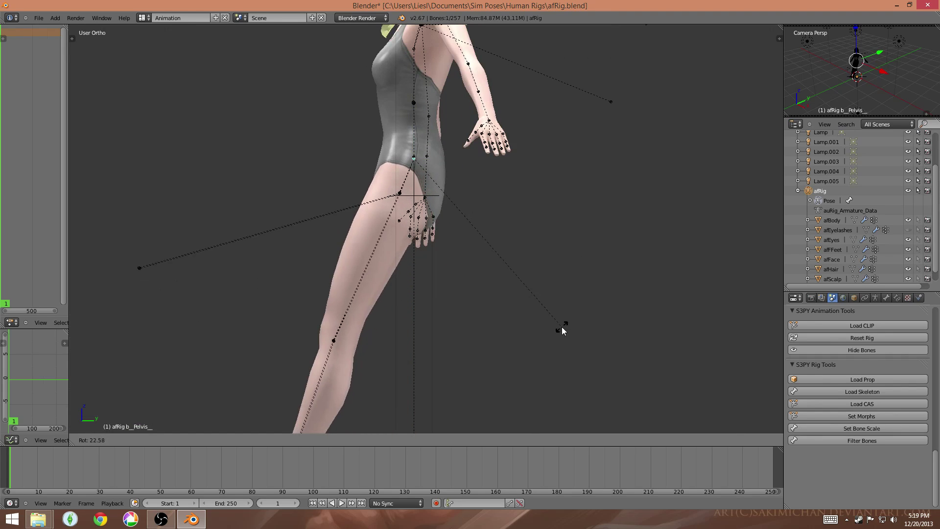
left_click(558, 331)
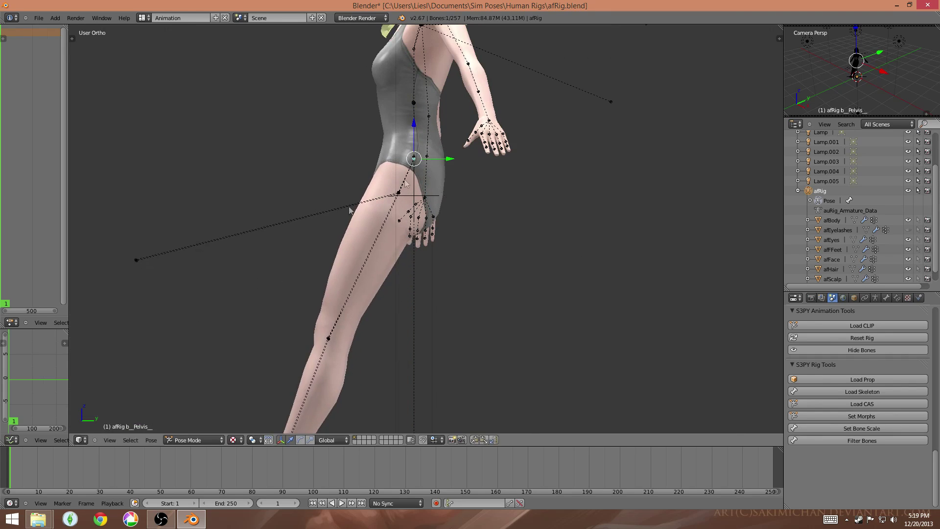
scroll(124, 364, "down", 3)
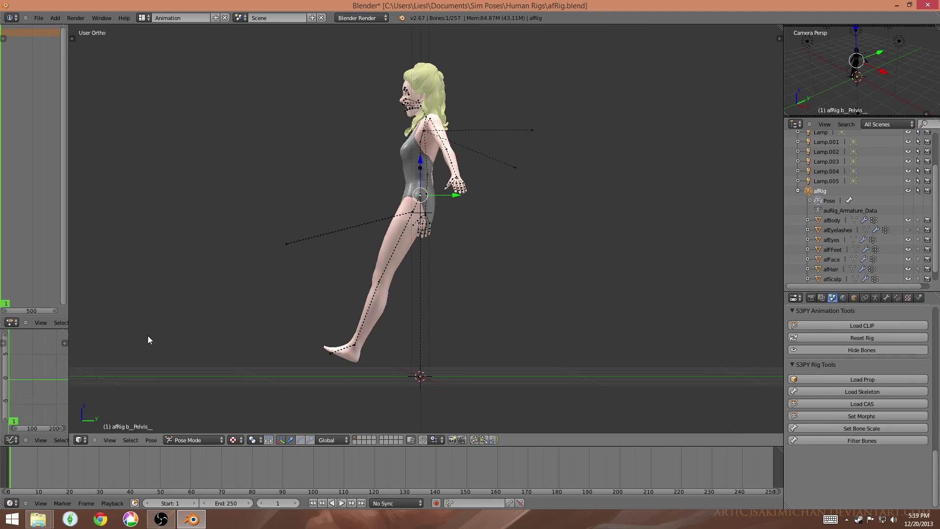
- Select the left thigh joint and rotate the straight left leg forward until it rises slightly above hip height
middle_click_drag(164, 340, 348, 326)
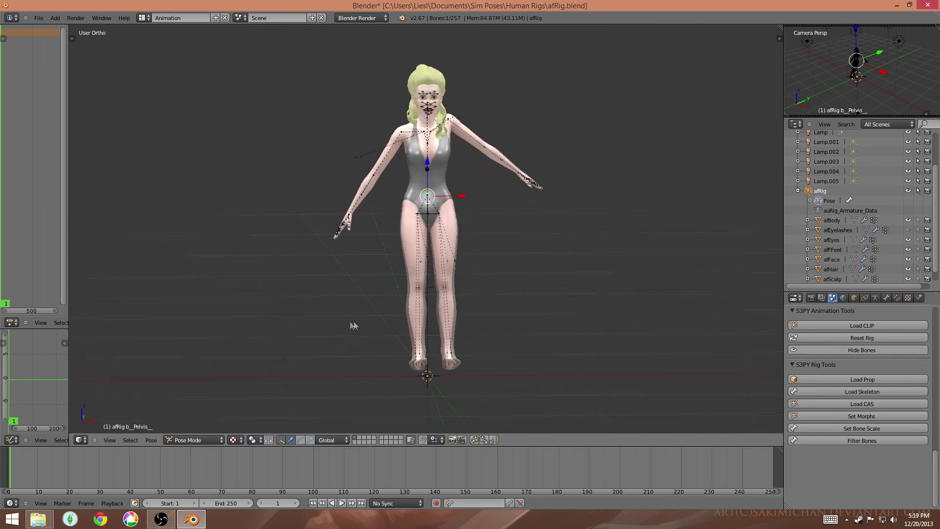
scroll(533, 218, "up", 4)
right_click(454, 197)
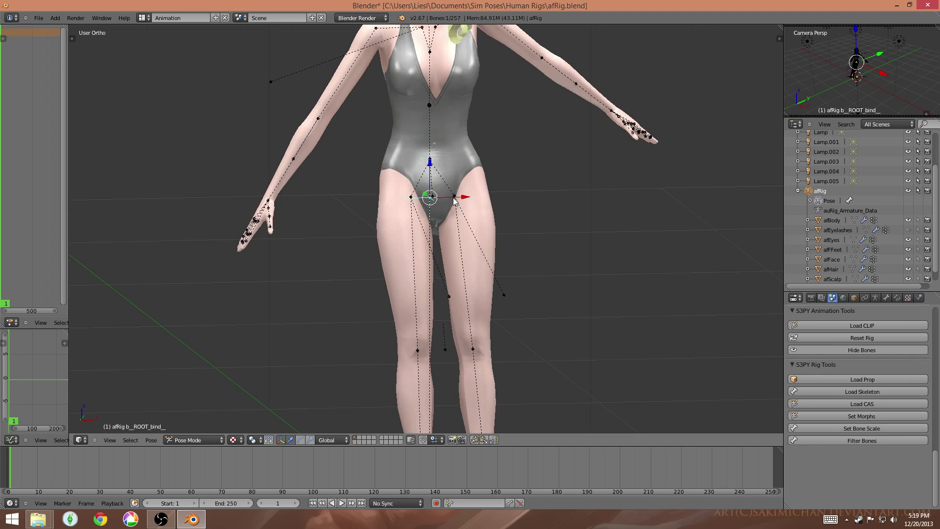
right_click(454, 198)
middle_click_drag(566, 227, 520, 224)
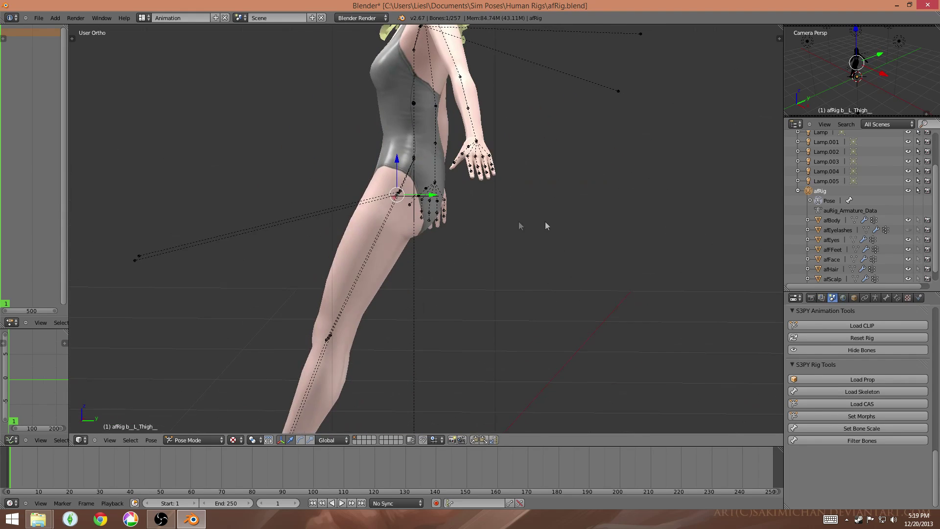
key("r")
left_click(394, 345)
middle_click_drag(395, 345, 373, 169)
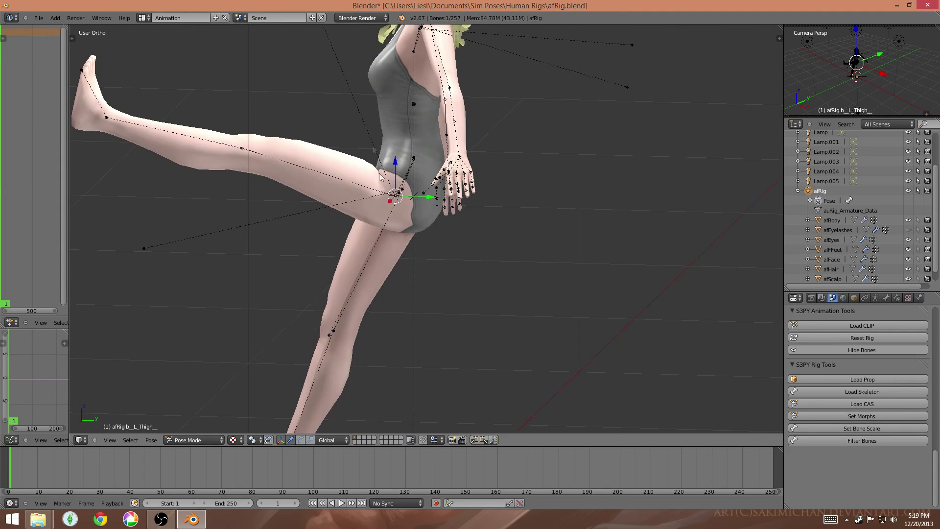
- Readjust the left thigh's rotation in side view until the upper leg extends roughly horizontally forward
scroll(529, 258, "down", 2)
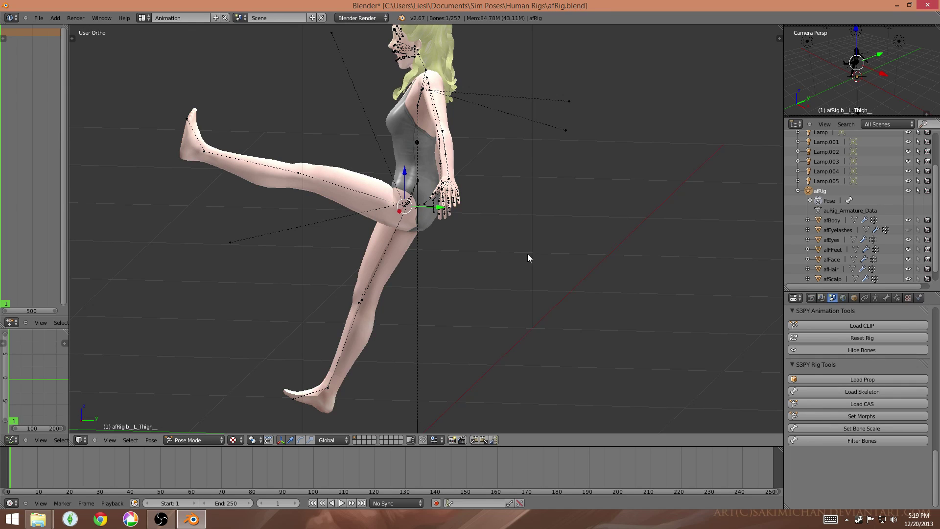
middle_click_drag(527, 253, 540, 244)
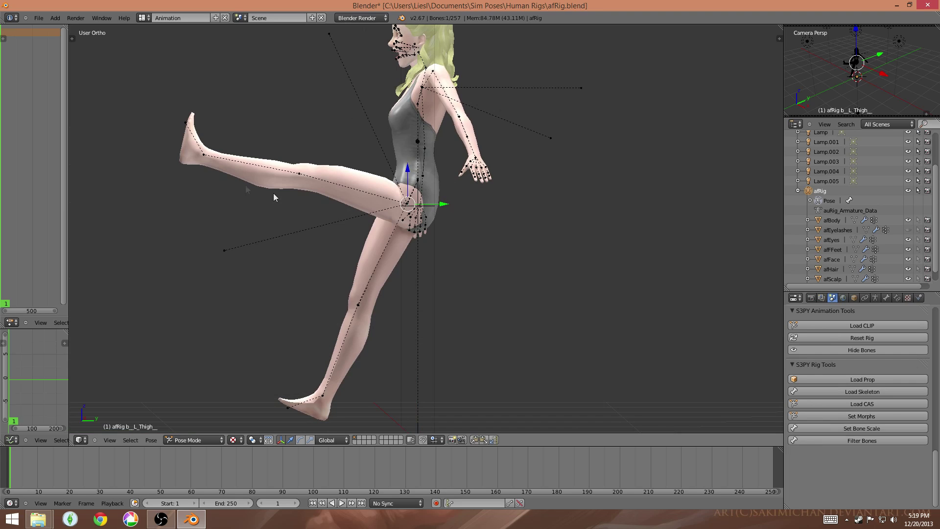
key("r")
left_click(562, 64)
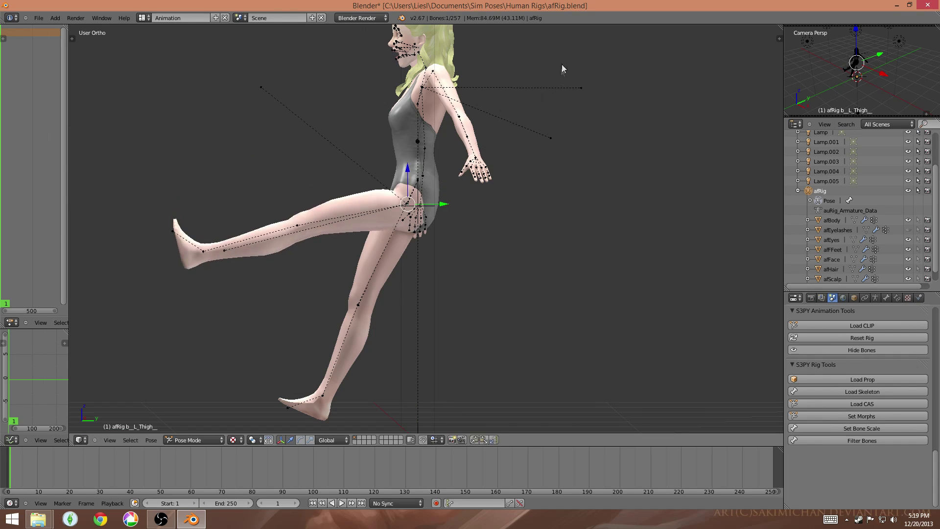
key("r")
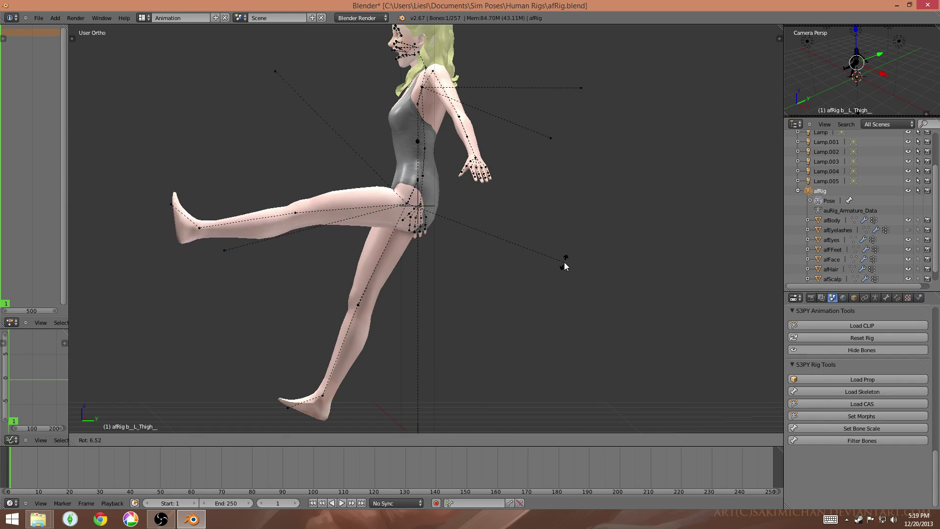
left_click(564, 262)
- Rotate the left calf joint by roughly 90 degrees to bend the knee and let the lower leg hang down
right_click(295, 212)
key("r")
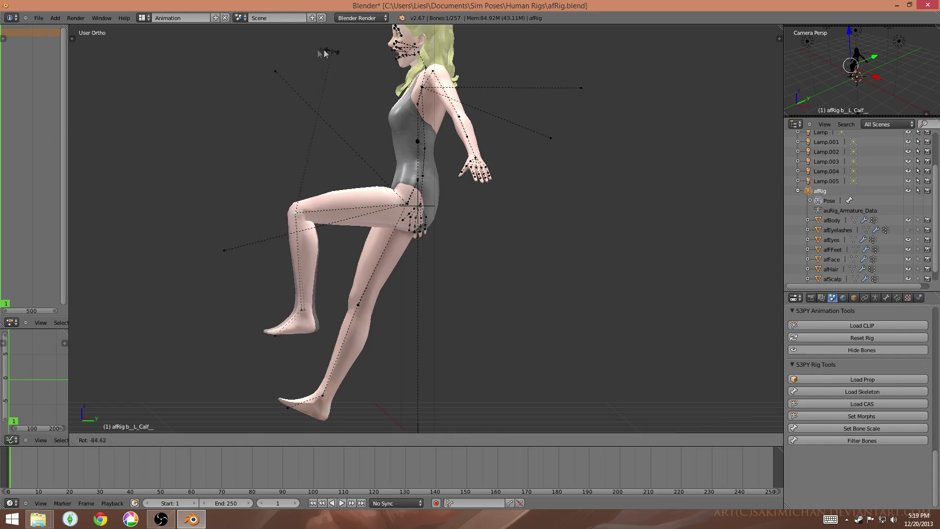
left_click(327, 77)
middle_click_drag(326, 77, 441, 230)
right_click(433, 180)
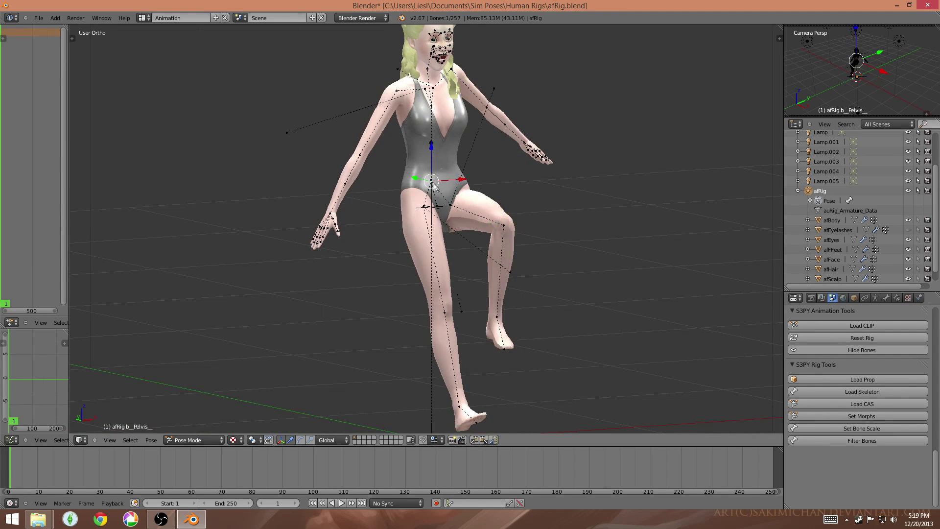
middle_click_drag(460, 185, 541, 194)
key("r")
left_click(585, 83)
- Rotate the right thigh joint forward by about 59 degrees so the upper leg lies horizontally beside the left one
middle_click_drag(619, 275, 536, 299)
right_click(417, 210)
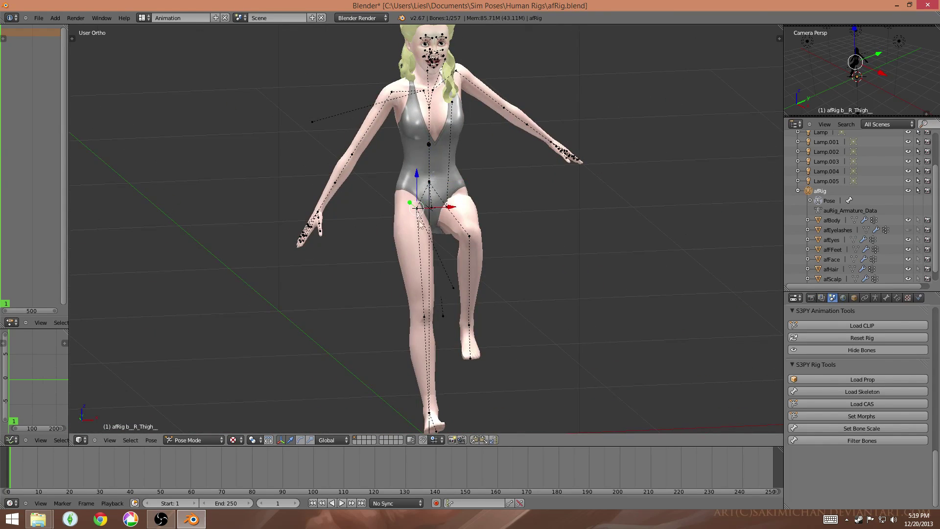
middle_click_drag(417, 210, 584, 277)
key("r")
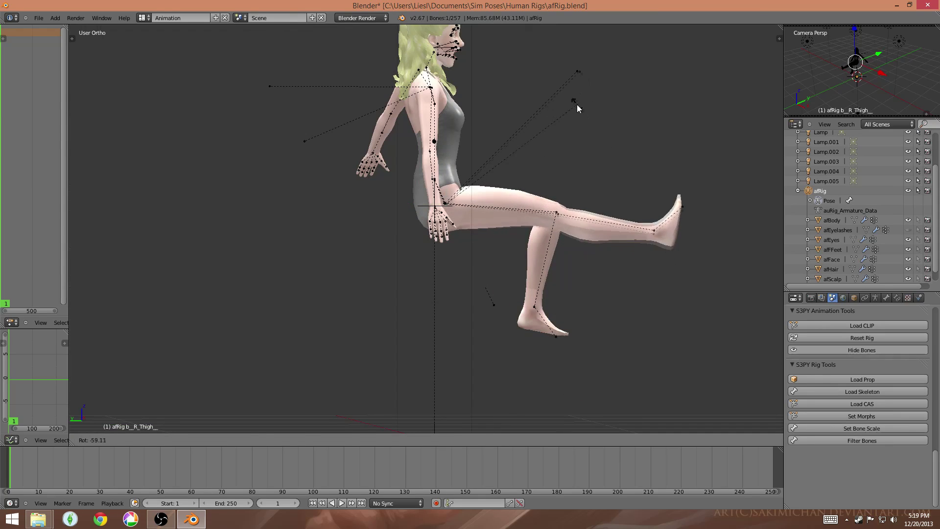
left_click(577, 104)
- Rotate the right calf joint to bend the knee until the lower leg lines up with the left one
right_click(558, 215)
key("r")
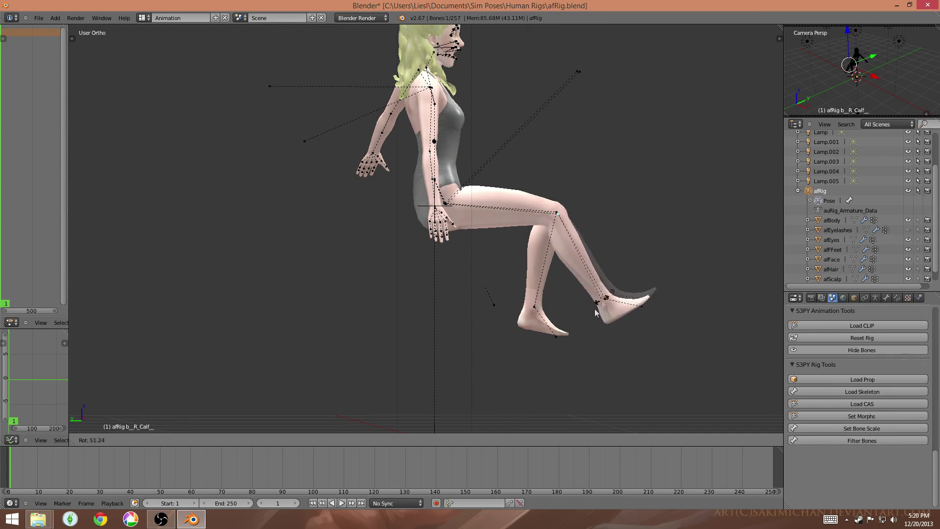
left_click(526, 349)
middle_click_drag(527, 349, 451, 275)
- Select the root bone and lower the whole seated body vertically until the feet reach the ground line
right_click(435, 221)
middle_click_drag(435, 220, 691, 269)
middle_click_drag(446, 199, 457, 166)
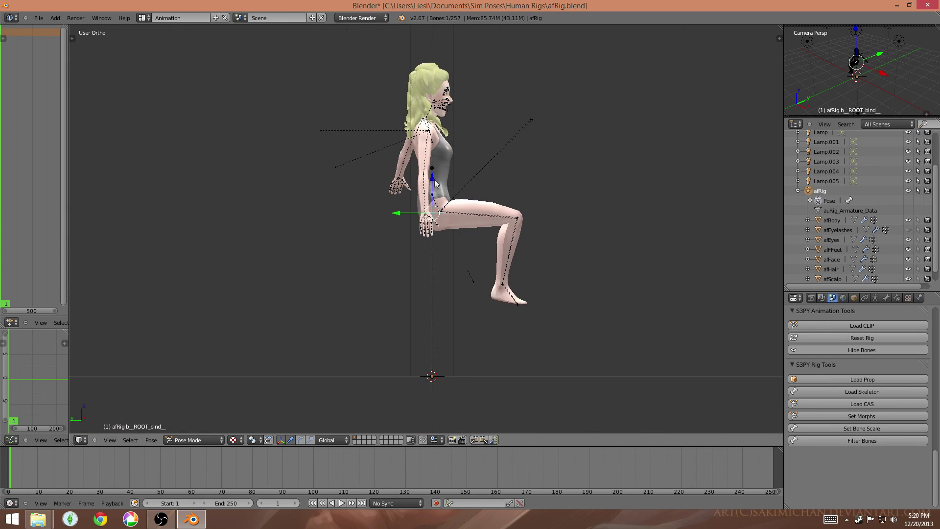
middle_click_drag(437, 230, 434, 228)
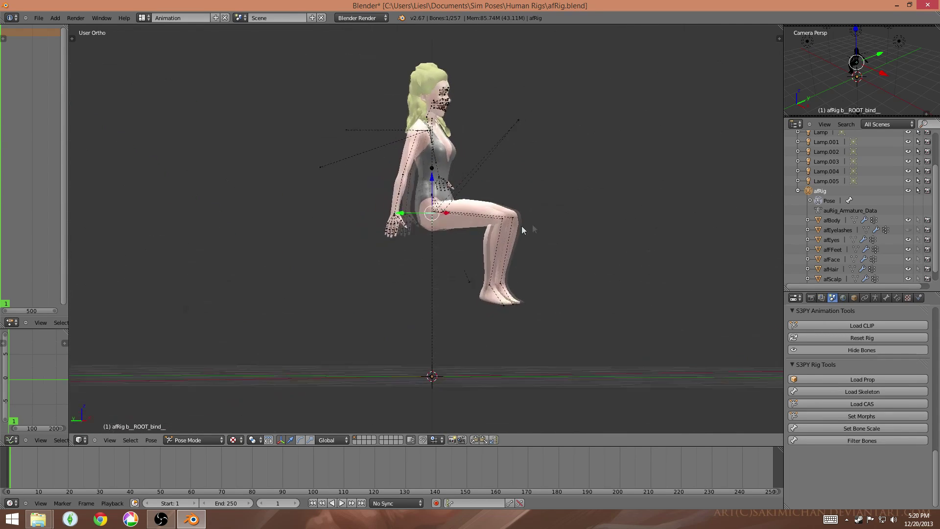
middle_click_drag(522, 226, 545, 228)
left_click_drag(432, 180, 428, 253)
middle_click_drag(559, 232, 563, 229)
middle_click_drag(612, 307, 505, 315)
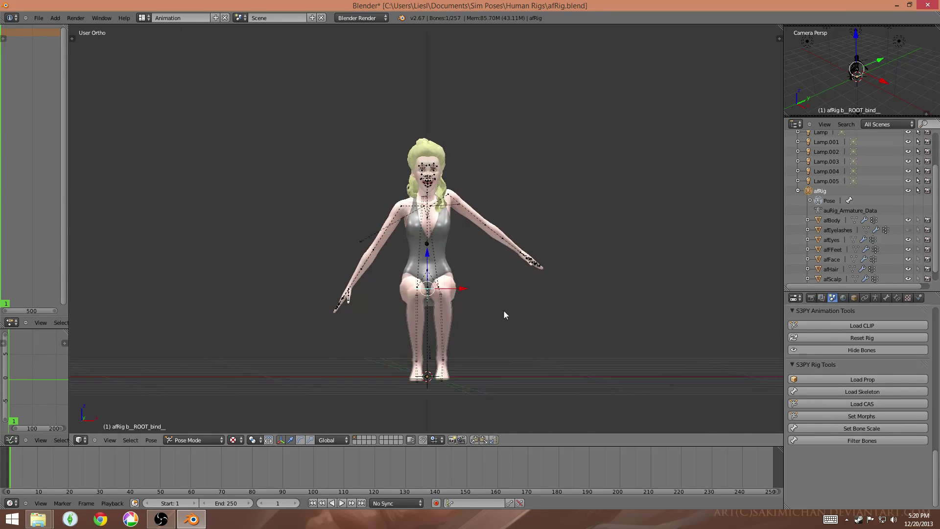
- Rotate the right and left foot joints in side view so both soles rest flat on the ground
middle_click_drag(514, 388, 460, 299)
key("KP_1")
key("KP_3")
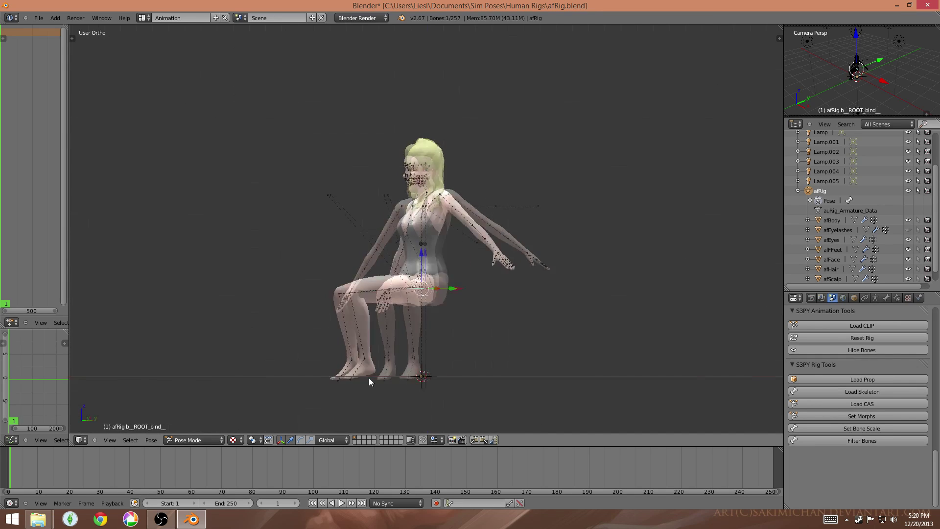
right_click(349, 361)
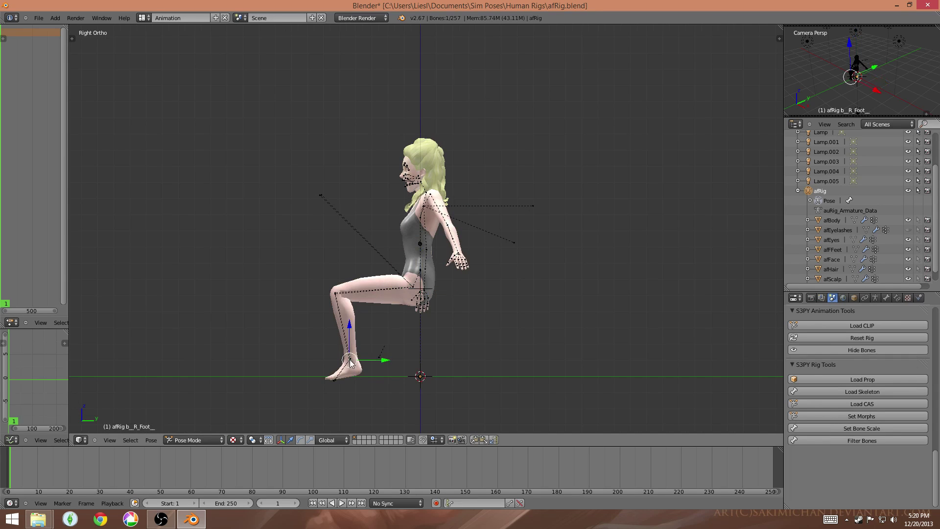
key("r")
left_click(568, 392)
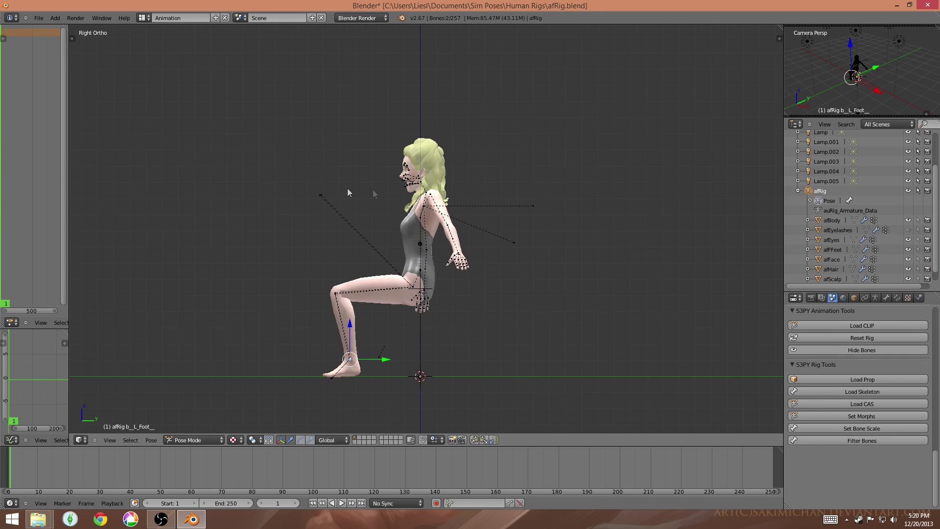
- Rotate the left upper arm until it points diagonally upward, and free-rotate it to turn the palm
middle_click_drag(403, 322, 513, 264)
scroll(539, 319, "up", 6)
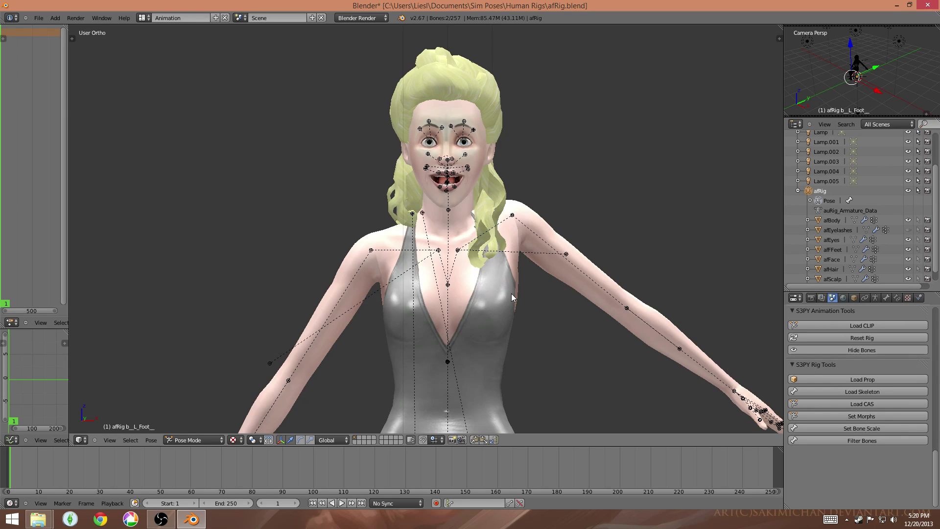
right_click(461, 249)
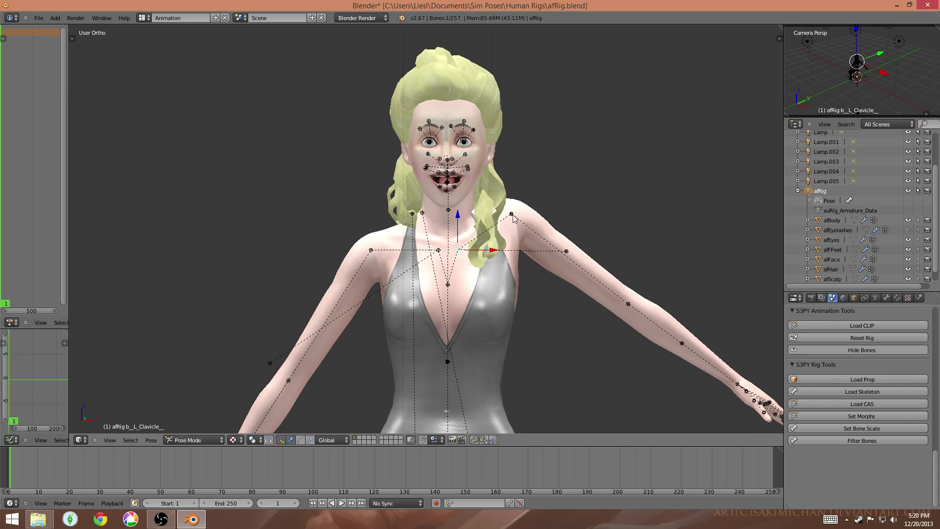
right_click(533, 223)
scroll(601, 295, "down", 1)
key("r")
left_click(544, 54)
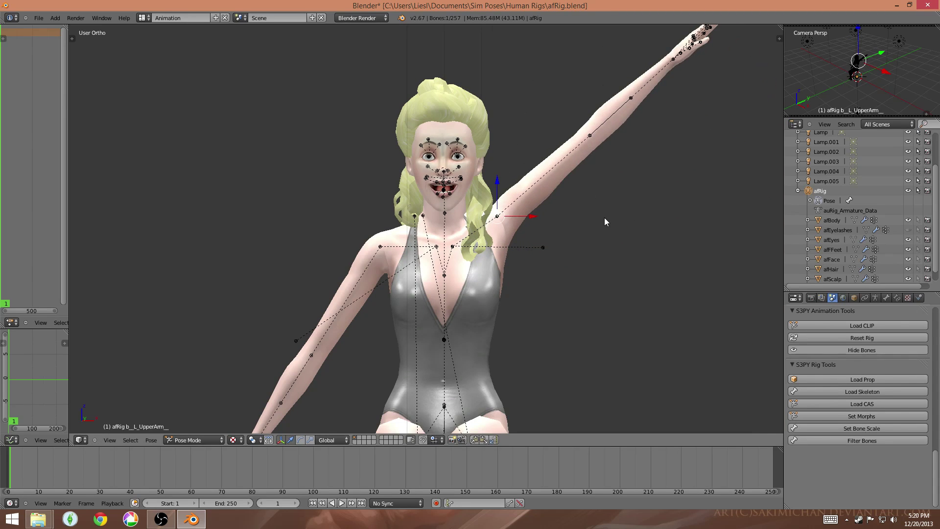
key("r")
key("r")
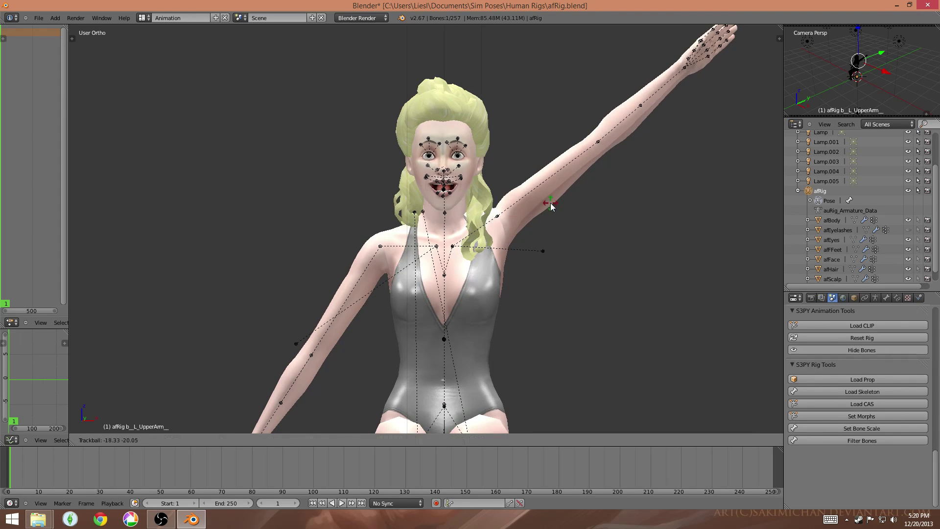
left_click(550, 204)
- Rotate the left clavicle further upward, adjusting it from the front and from behind, to raise the left shoulder
right_click(453, 247)
key("r")
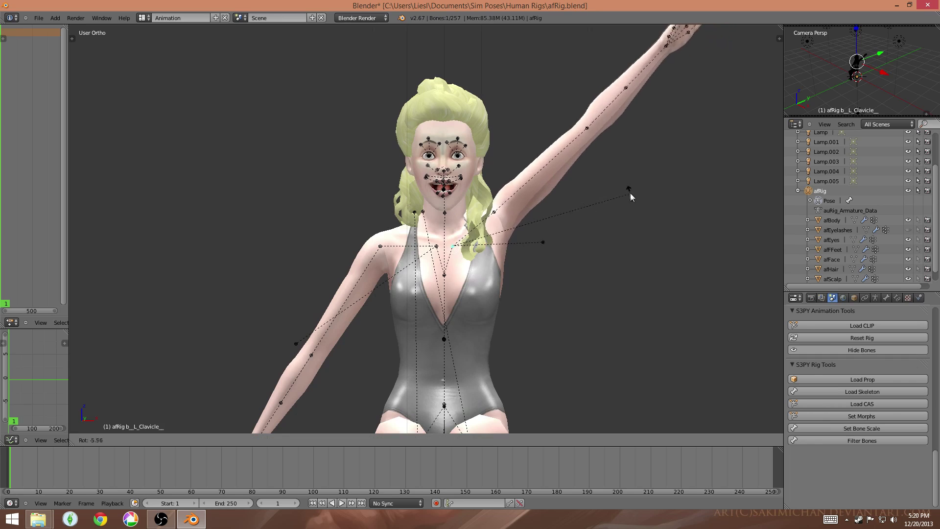
left_click(622, 190)
right_click(498, 212)
middle_click_drag(621, 174, 372, 230)
right_click(406, 247)
key("r")
left_click(601, 278)
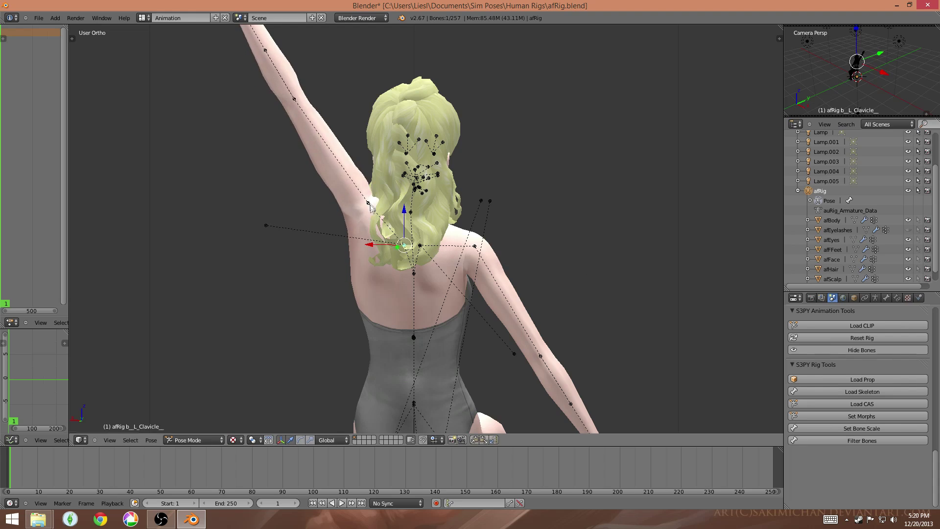
- Rotate the left upper arm down by about 45 degrees so it extends sideways just above shoulder height
right_click(383, 224)
key("r")
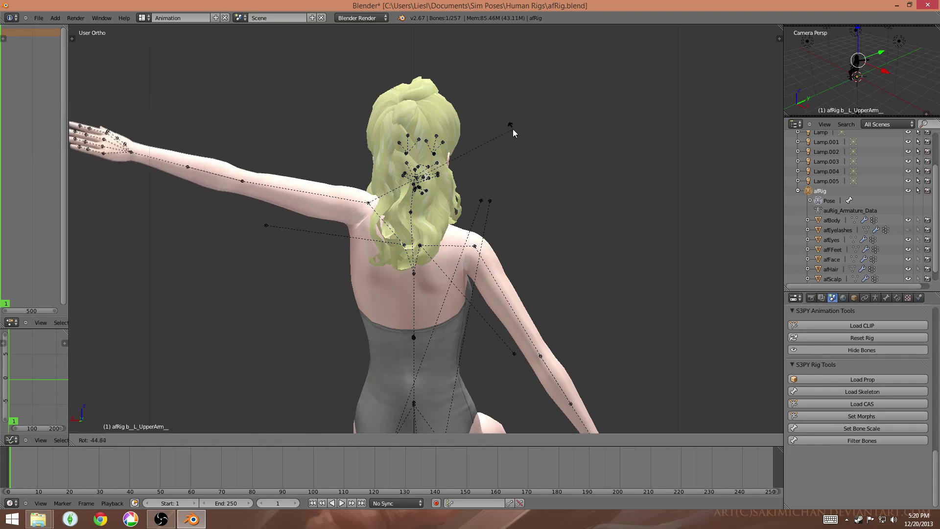
left_click(512, 128)
- Rotate the right upper arm upward until it extends sideways and slightly above shoulder height
middle_click_drag(363, 267, 409, 201)
right_click(474, 251)
key("r")
left_click(472, 101)
mouse_move(542, 281)
middle_mouse_down()
mouse_move(551, 270)
mouse_move(545, 267)
middle_mouse_up()
scroll(485, 324, "up", 3)
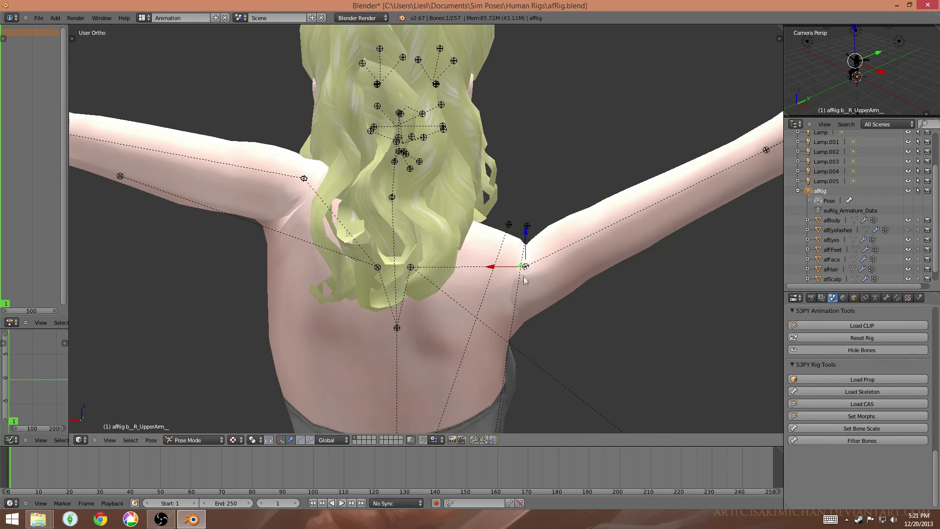
- Rotate the right upper arm downward until it extends sideways and slopes slightly below shoulder height
scroll(563, 311, "down", 5)
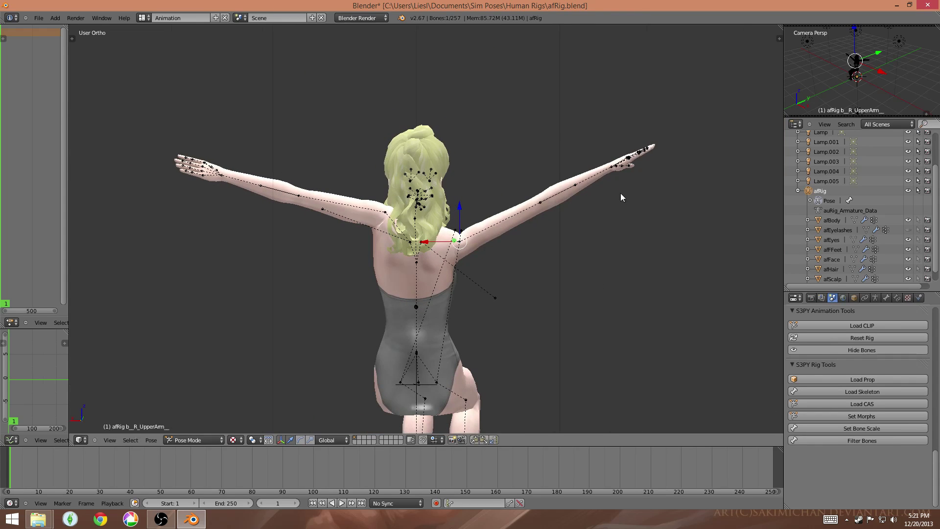
key("r")
left_click(593, 315)
middle_click_drag(593, 316, 589, 319)
key("r")
left_click(612, 306)
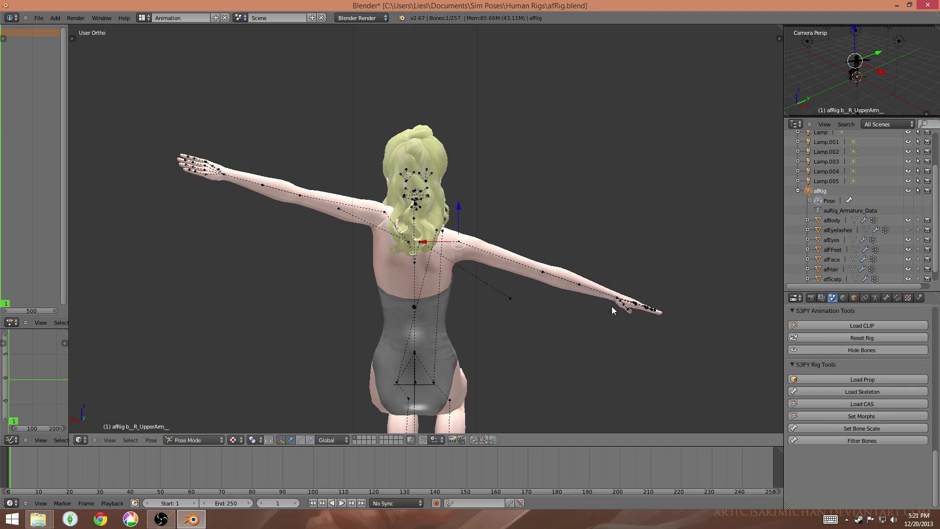
- Select the right clavicle and rotate it upward to lift the right shoulder and arm
right_click(419, 240)
key("r")
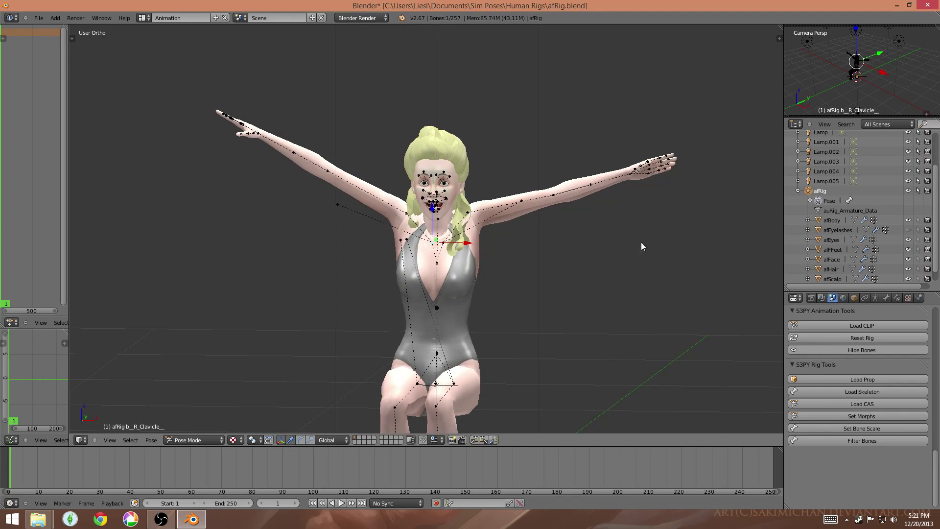
key("r")
key("r")
left_click(642, 233)
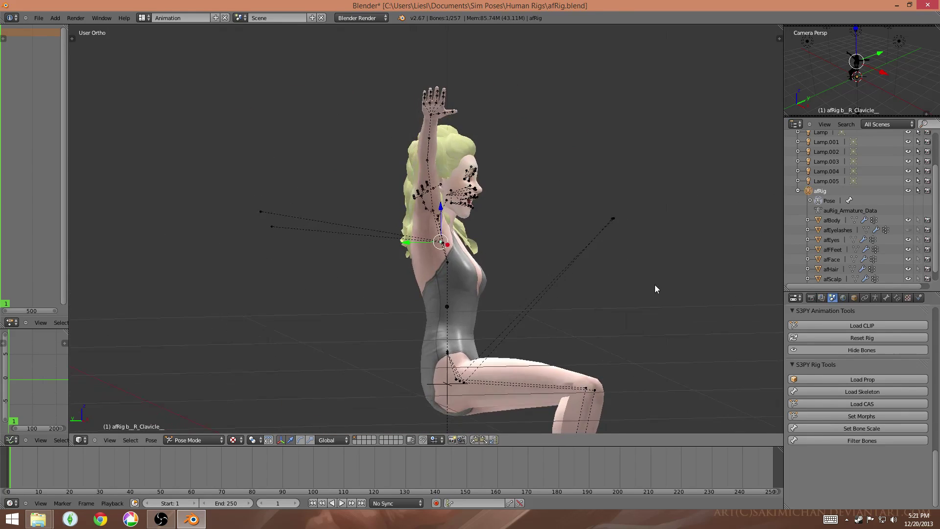
- Free-rotate the right clavicle from the side and front until the right arm reaches diagonally upward
key("r")
key("r")
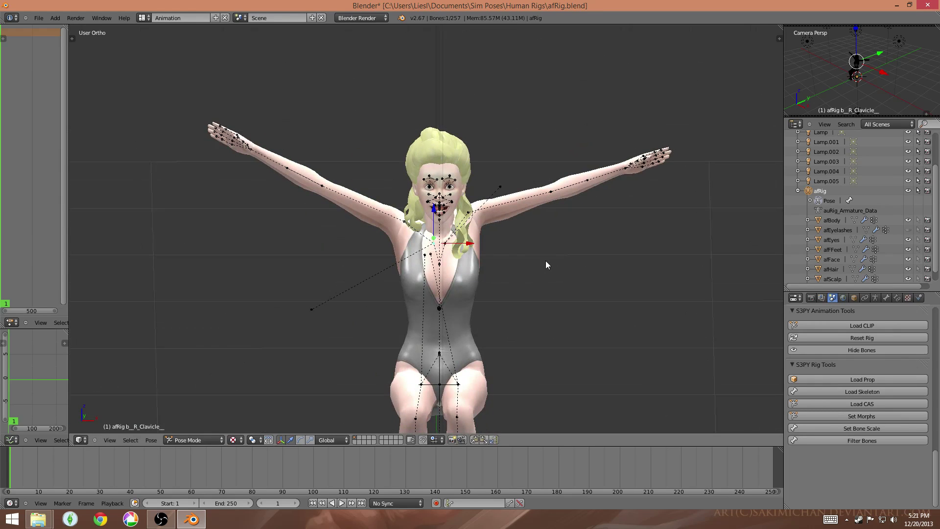
key("r")
key("r")
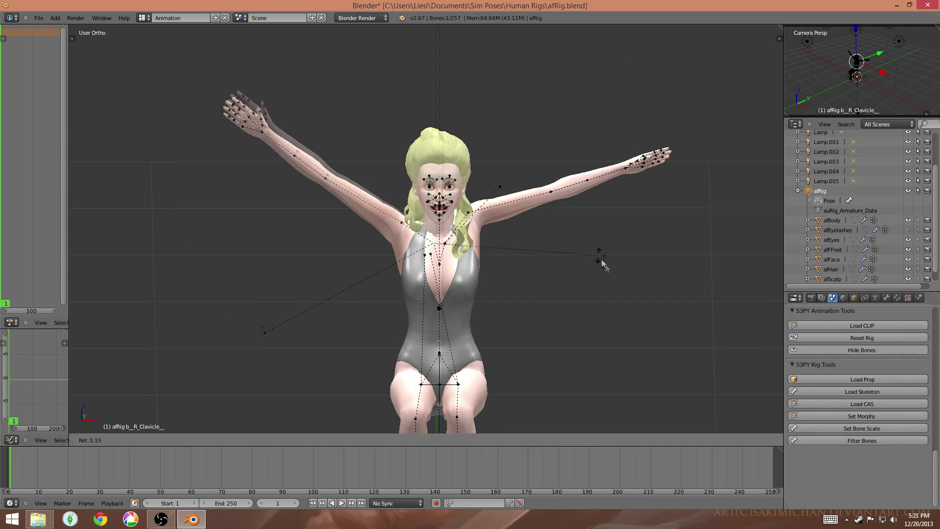
left_click(594, 333)
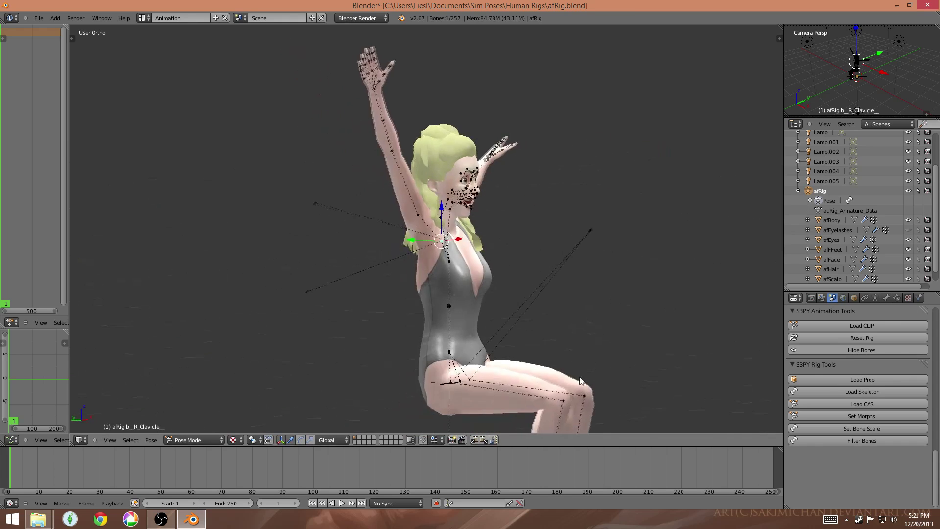
key("r")
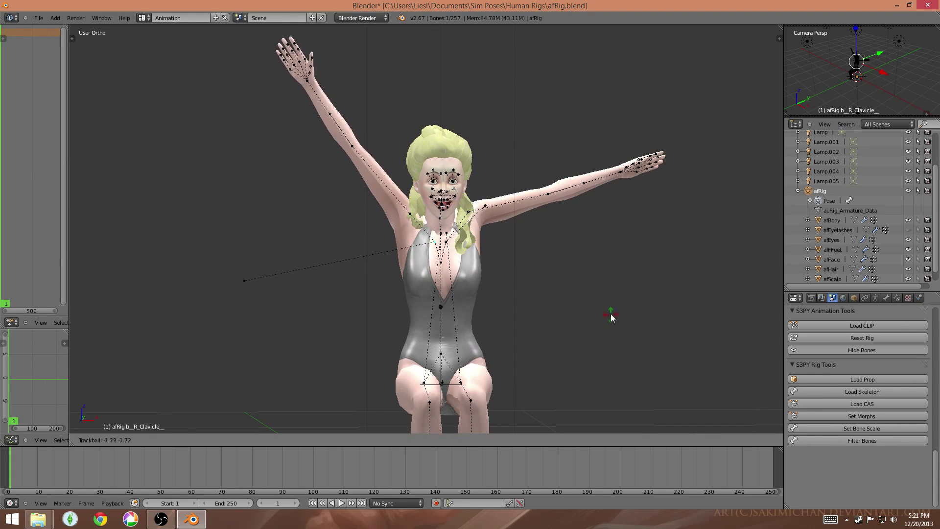
left_click(663, 339)
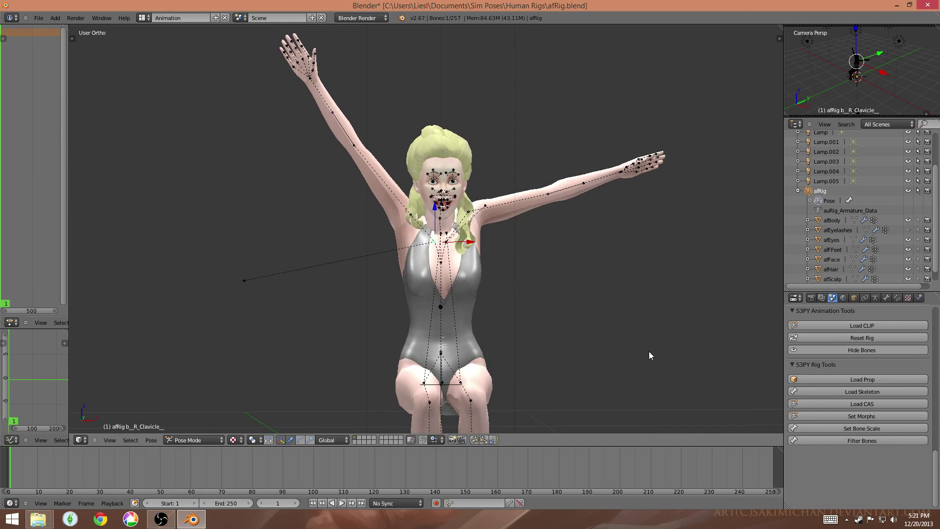
- Rotate the right clavicle about 10 degrees further to bring the raised right arm closer to the head
middle_click_drag(649, 352, 681, 391)
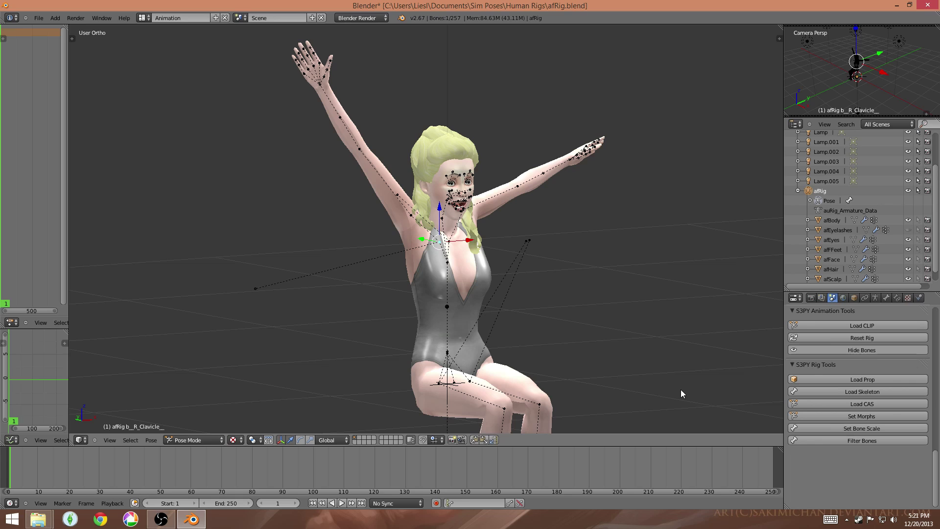
key("r")
key("r")
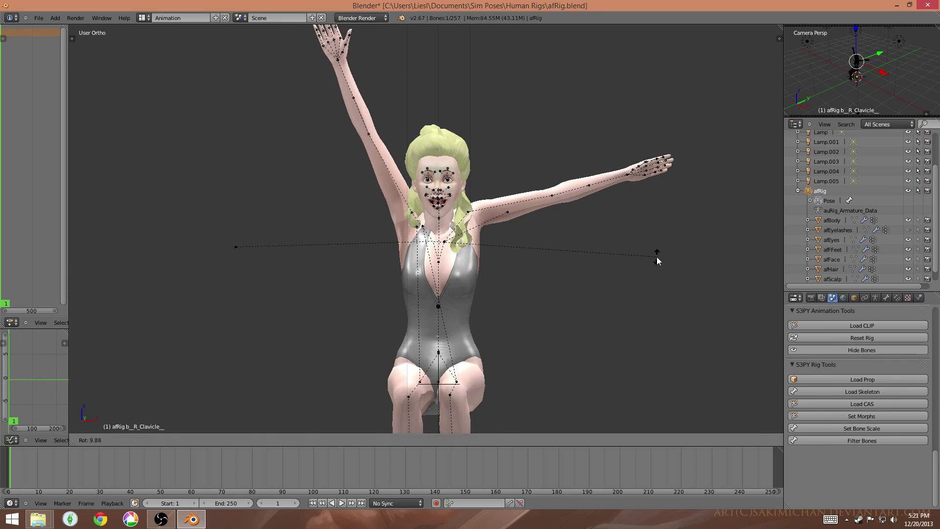
left_click(657, 256)
- Select the left clavicle and rotate it upward so the left arm rises diagonally with the palm forward
scroll(635, 306, "up", 3)
right_click(485, 230)
scroll(612, 239, "down", 4)
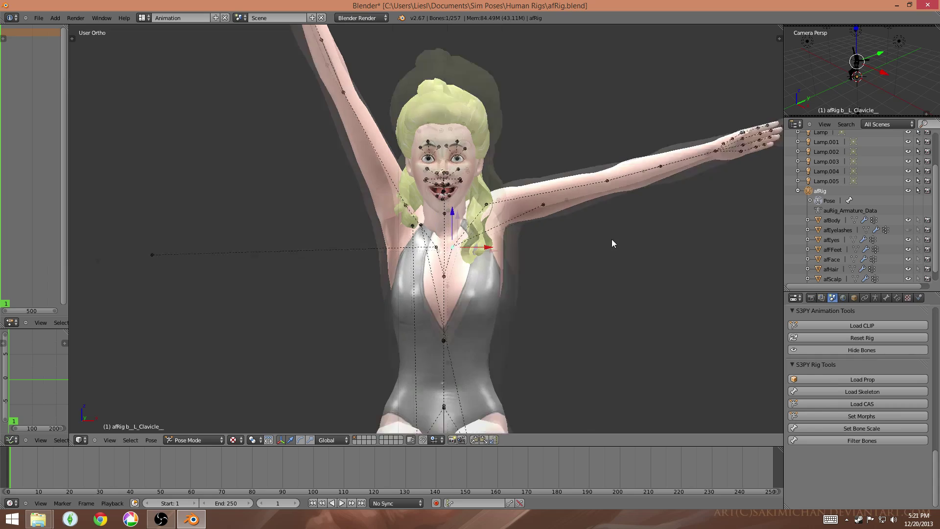
key("r")
key("r")
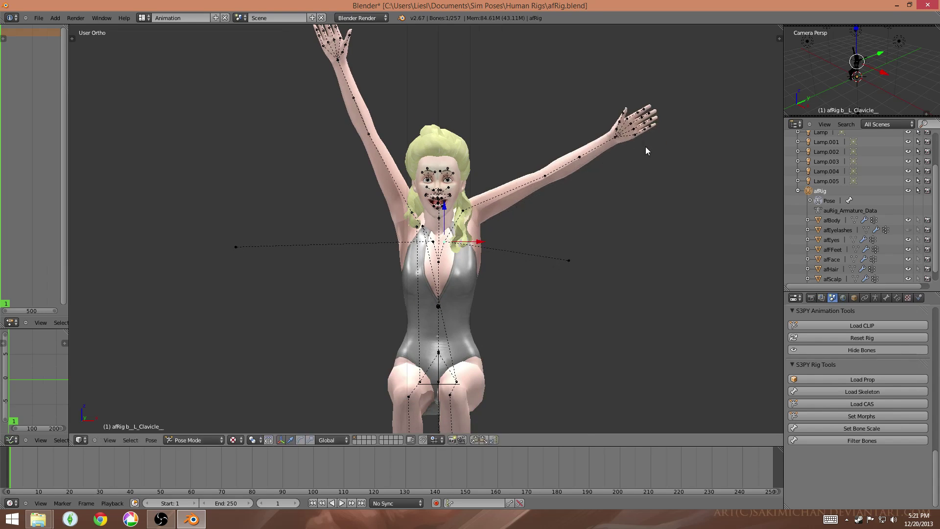
left_click(648, 114)
- Rotate the left upper arm upward by about 9 degrees
right_click(473, 196)
key("r")
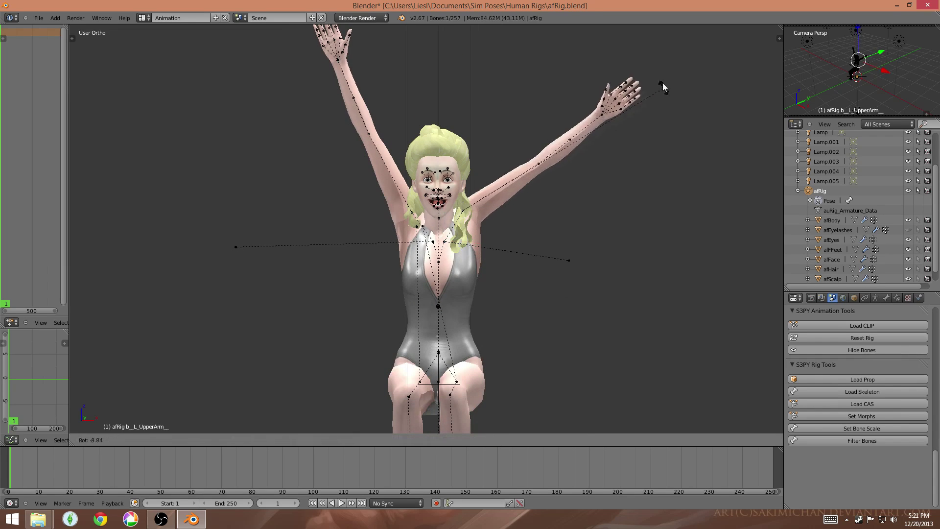
left_click(661, 79)
- Rotate the left clavicle slightly further upward and check both raised arms from several sides
right_click(447, 241)
key("r")
left_click(656, 105)
middle_click_drag(595, 260, 375, 258)
middle_click_drag(437, 319, 677, 313)
middle_click_drag(598, 313, 590, 314)
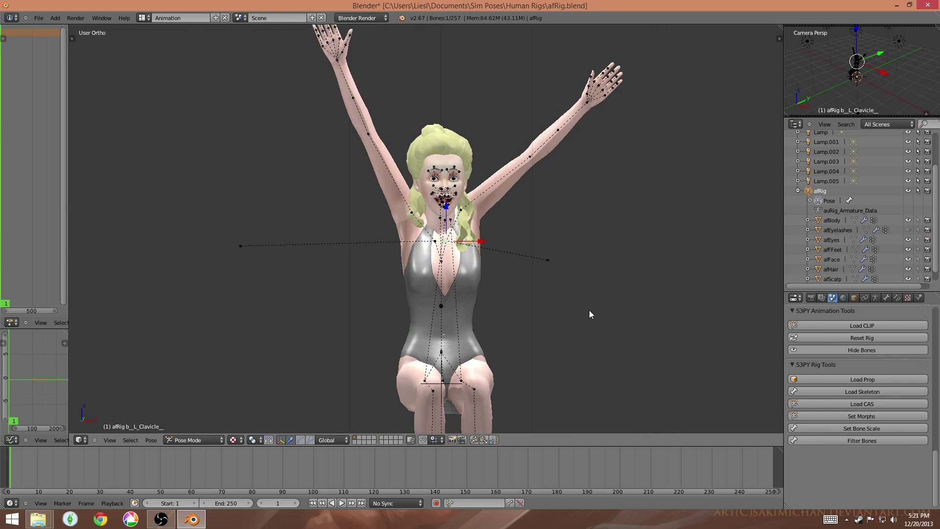
mouse_move(585, 309)
middle_mouse_down()
mouse_move(396, 312)
mouse_move(601, 311)
mouse_move(588, 306)
middle_mouse_up()
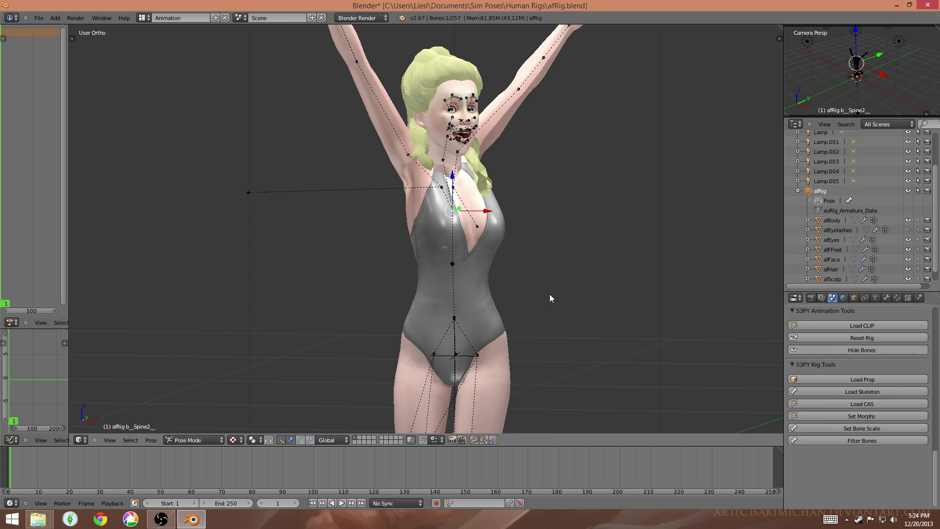
- Select the Spine1 bone in the middle of the torso and free-rotate it to turn the upper body
mouse_move(549, 294)
middle_mouse_down()
mouse_move(559, 309)
mouse_move(641, 309)
mouse_move(593, 300)
mouse_move(448, 300)
mouse_move(564, 299)
middle_mouse_up()
scroll(537, 301, "down", 5)
scroll(581, 293, "up", 2)
scroll(580, 293, "up", 2)
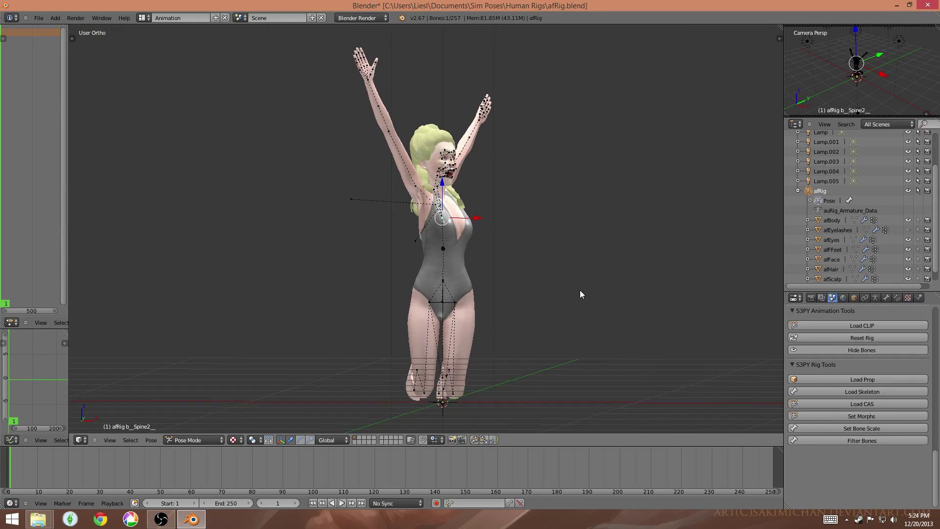
right_click(445, 253)
key("r")
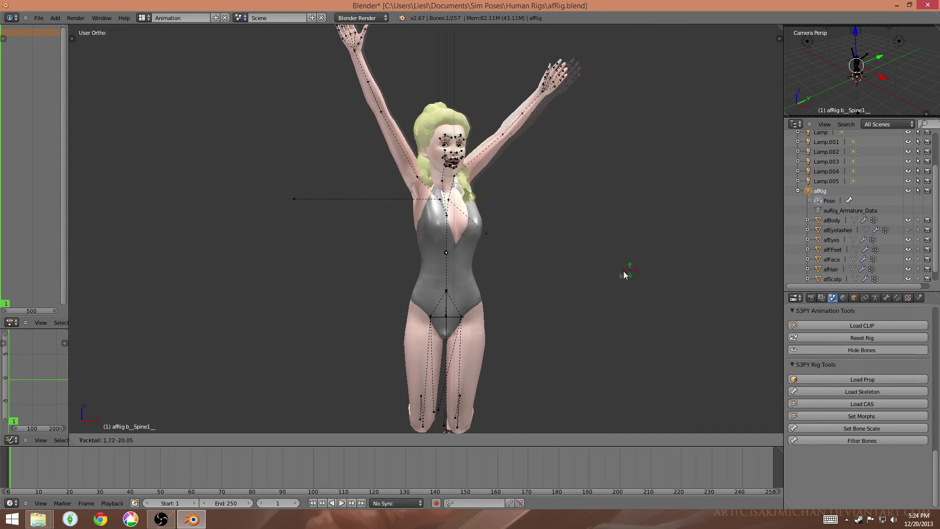
left_click(609, 272)
middle_click_drag(621, 269, 620, 297, "shift")
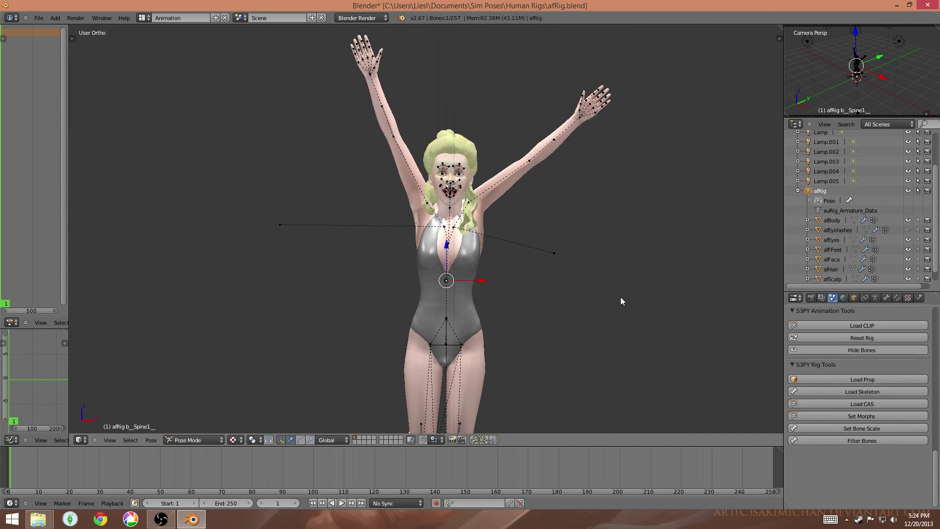
- Refine the Spine1 rotation from the front, finishing with a tilt of about 5.5 degrees toward the character's left
key("r")
left_click(630, 287)
key("r")
left_click(616, 312)
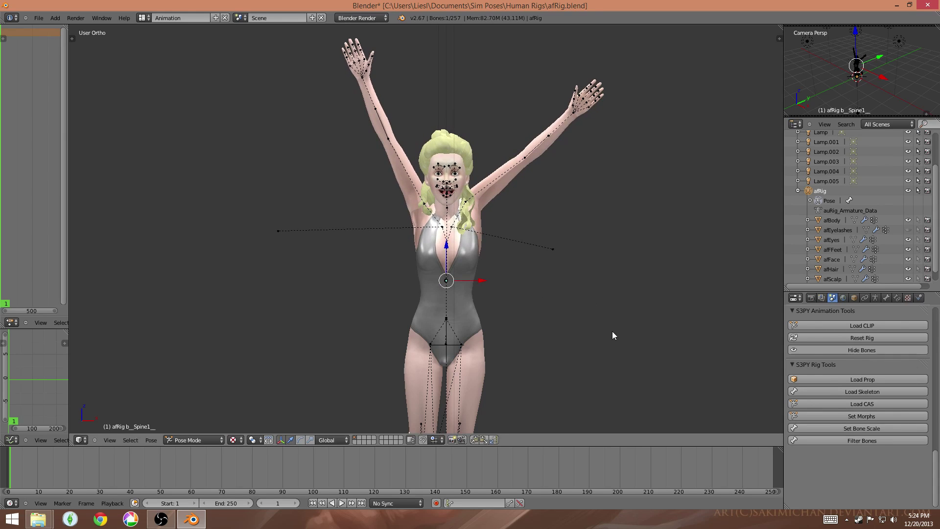
key("r")
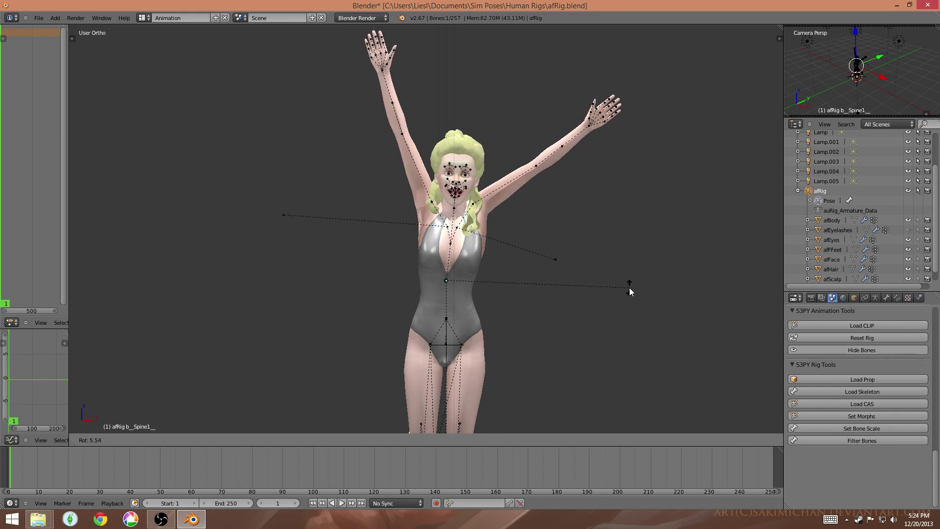
left_click(629, 289)
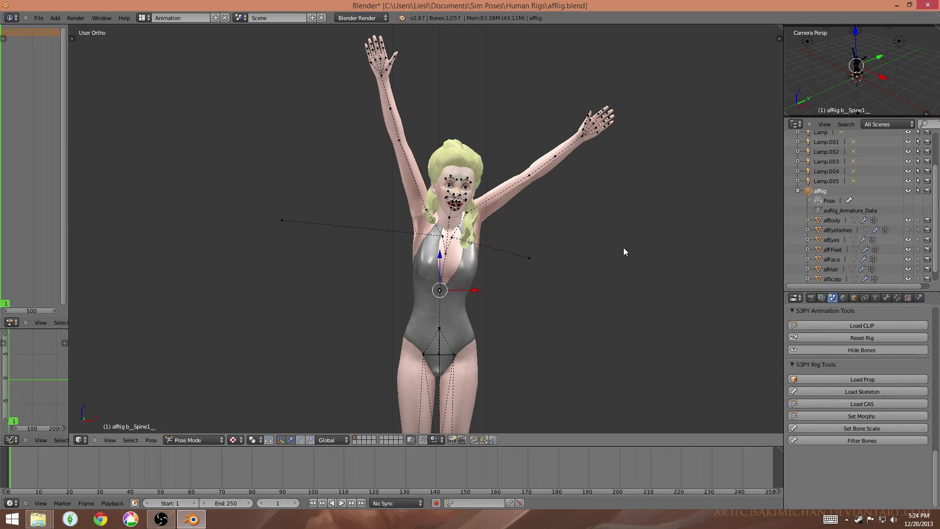
- Check the pose from all sides and select the twelve finger bones of the right hand, leaving out the thumb
middle_click_drag(624, 247, 604, 297, "shift")
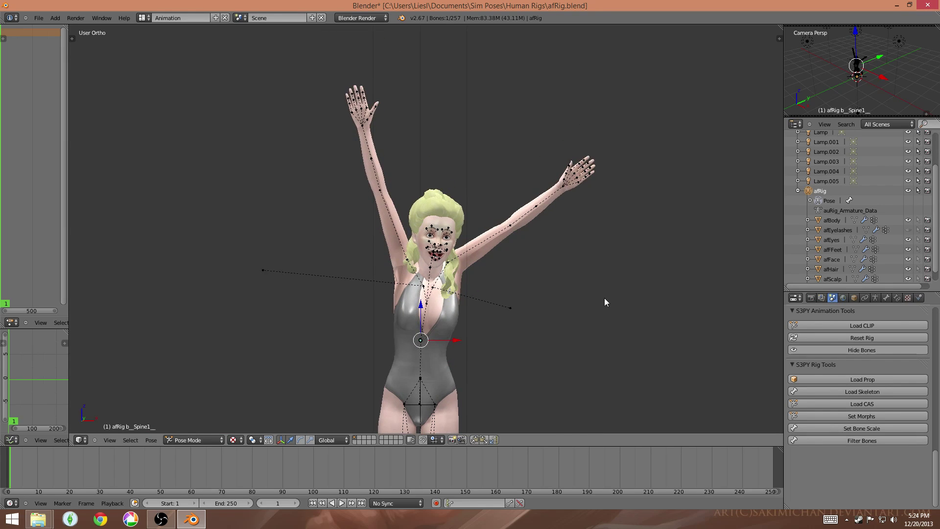
middle_click_drag(604, 298, 726, 327)
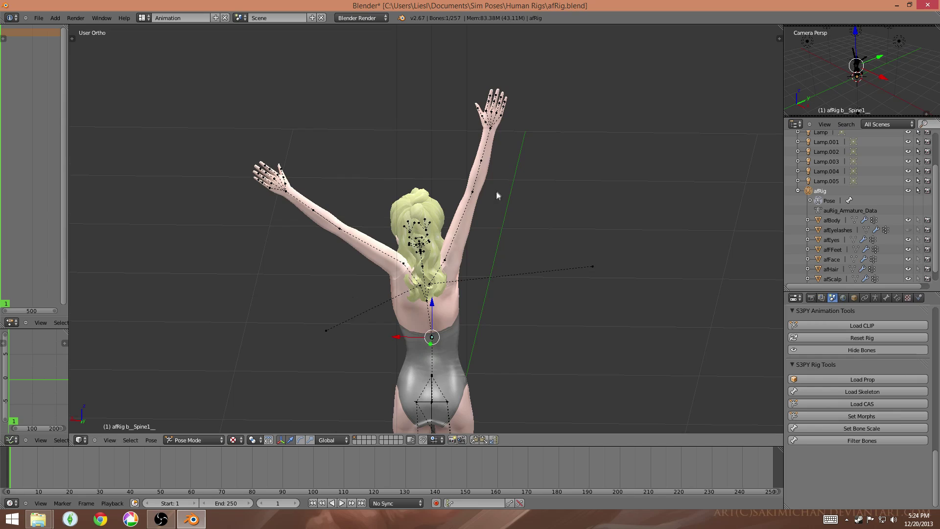
middle_click_drag(571, 203, 454, 327)
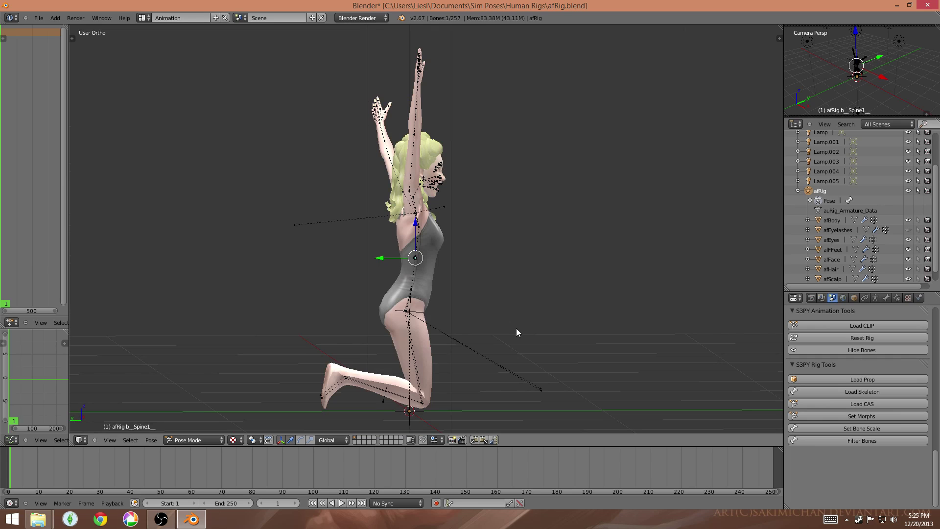
middle_click_drag(510, 226, 546, 319, "shift")
scroll(448, 386, "up", 3)
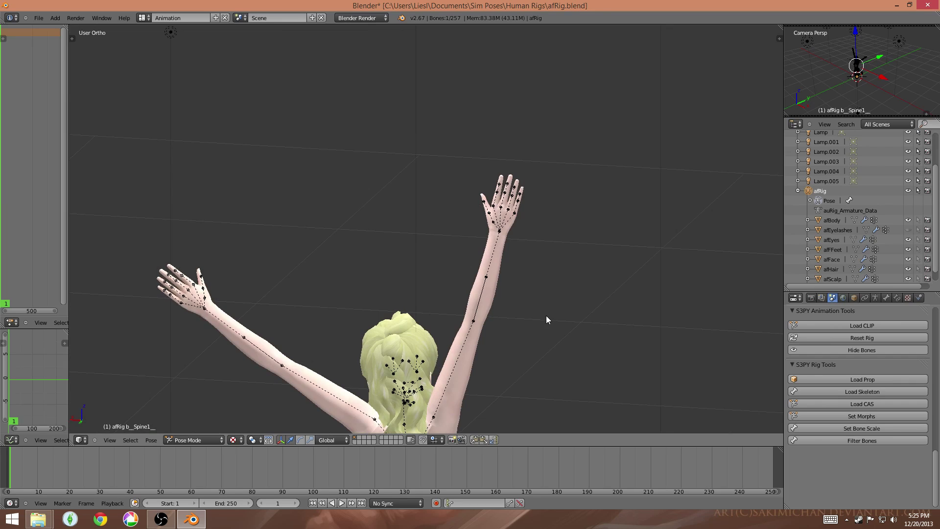
middle_click_drag(545, 319, 392, 178)
scroll(506, 316, "up", 4)
right_click(360, 165)
right_click(364, 159, "shift")
right_click(371, 159, "shift")
right_click(368, 157, "shift")
right_click(361, 119, "shift")
right_click(371, 107, "shift")
right_click(367, 103, "shift")
right_click(365, 105, "shift")
right_click(361, 93, "shift")
right_click(371, 76, "shift")
right_click(364, 74, "shift")
right_click(367, 67, "shift")
- Set the pivot point to individual origins and rotate the selected right-hand finger bones together from the side
middle_click_drag(448, 200, 420, 348)
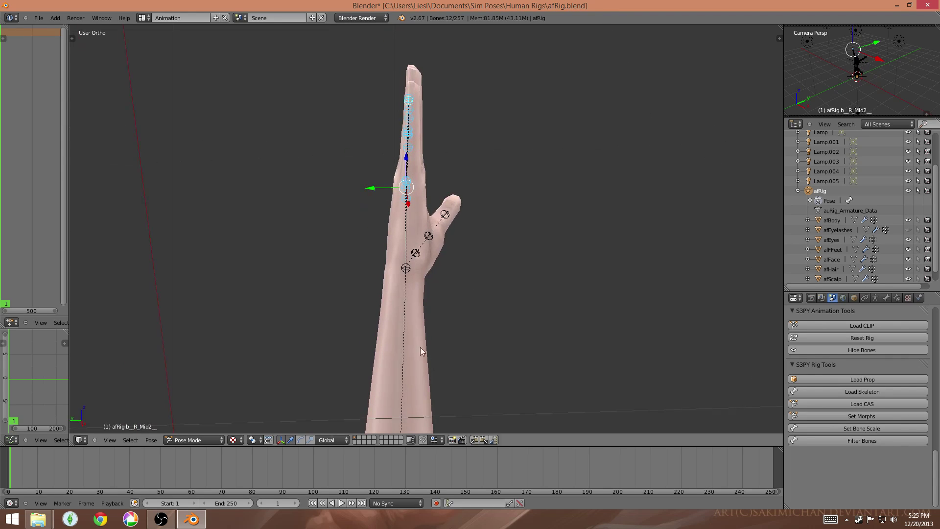
left_click(254, 440)
left_click(283, 407)
key("r")
left_click(649, 159)
- Select the twelve finger bones of the left hand, leaving out the thumb
middle_click_drag(649, 159, 366, 278)
scroll(485, 270, "down", 5)
scroll(410, 250, "up", 3)
right_click(370, 277)
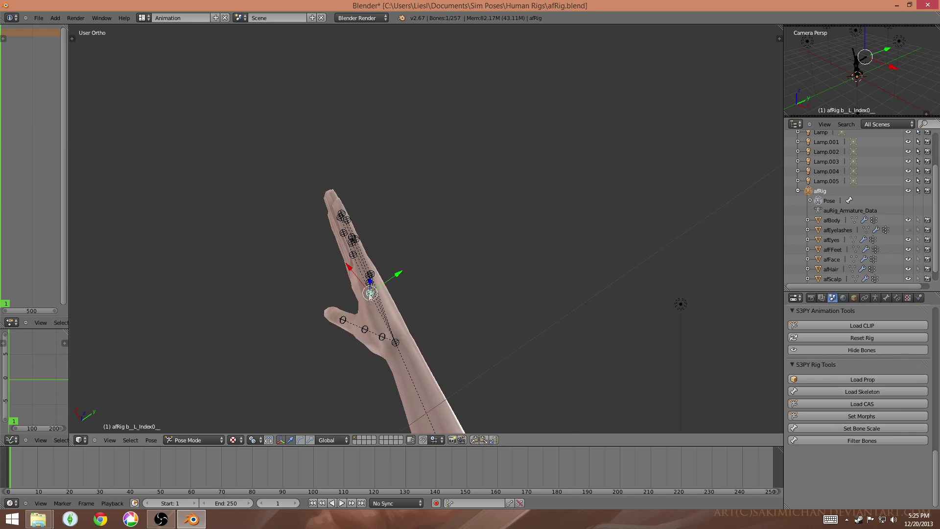
right_click(370, 276, "shift")
right_click(370, 273, "shift")
right_click(353, 254, "shift")
right_click(352, 242, "shift")
right_click(355, 239, "shift")
right_click(345, 232, "shift")
right_click(347, 234, "shift")
right_click(352, 236, "shift")
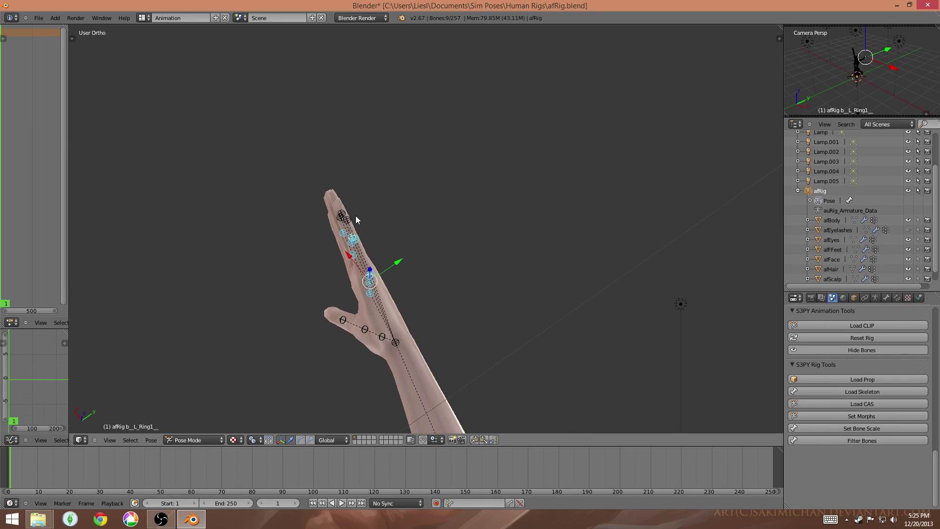
right_click(347, 219, "shift")
right_click(341, 214, "shift")
right_click(340, 216, "shift")
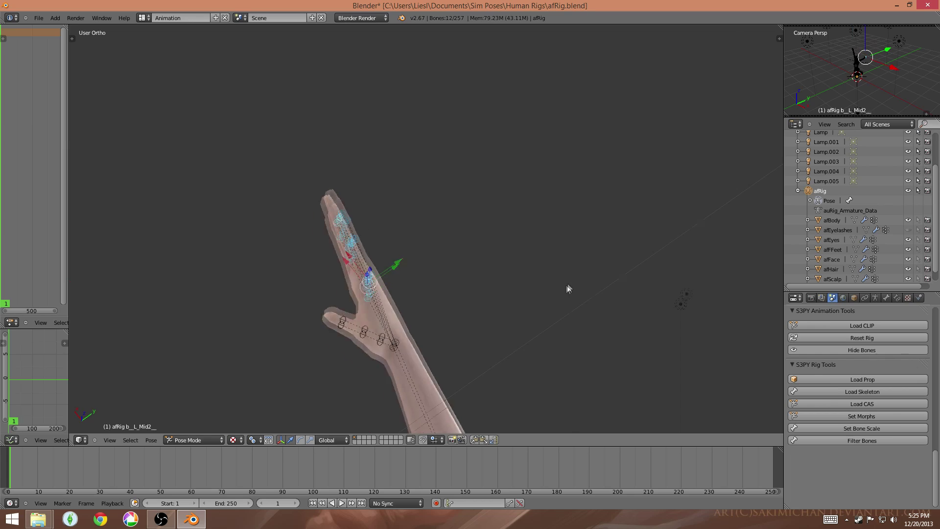
- Rotate the selected left-hand finger bones together slightly, and check the hands from the front
middle_click_drag(568, 287, 615, 262)
key("r")
left_click(616, 288)
middle_click_drag(417, 287, 641, 406)
scroll(611, 354, "down", 4)
middle_click_drag(610, 358, 462, 295)
scroll(502, 354, "up", 7)
middle_click_drag(501, 354, 528, 267, "shift")
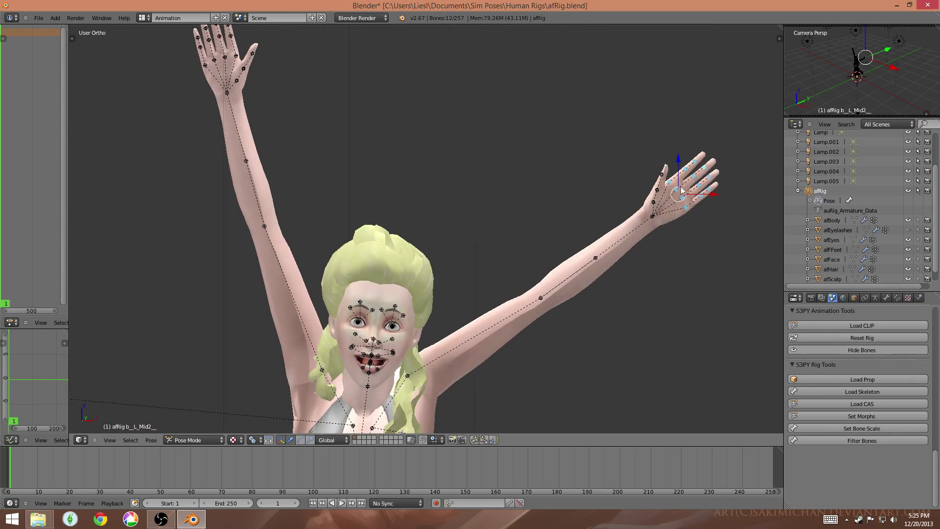
- Select the base bone of the left thumb and rotate it while facing the palm
right_click(654, 203)
scroll(630, 272, "down", 3)
scroll(530, 295, "up", 5)
middle_click_drag(617, 269, 406, 321, "shift")
middle_click_drag(507, 286, 419, 267)
scroll(486, 280, "up", 3)
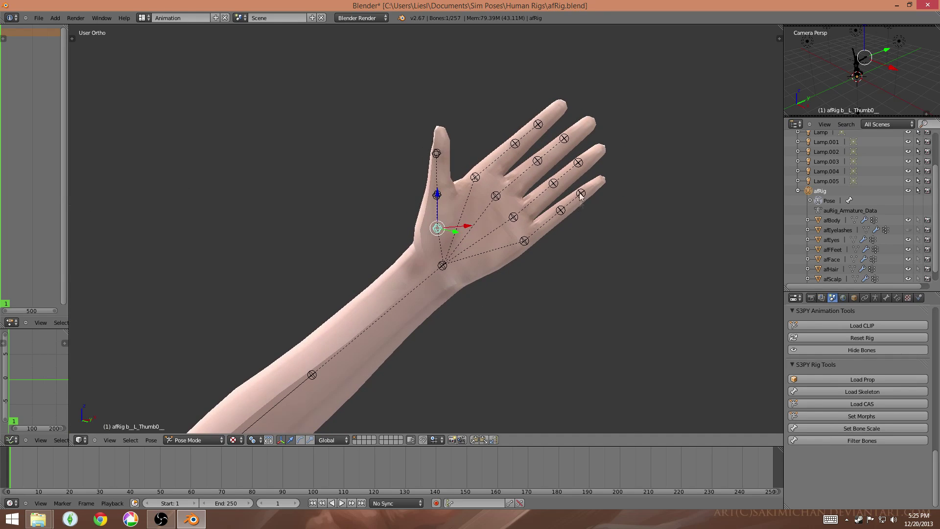
key("r")
left_click(492, 276)
middle_click_drag(491, 276, 529, 235)
- Free-rotate the base of the left thumb and adjust its angle from another side
key("r")
key("r")
left_click(529, 296)
key("r")
left_click(578, 257)
- Rotate the left thumb's middle and tip bones one after the other to shape the thumb
right_click(412, 202)
middle_click_drag(465, 225, 562, 227)
key("r")
left_click(632, 136)
right_click(471, 153)
key("r")
left_click(646, 63)
middle_click_drag(583, 284, 543, 290)
scroll(587, 304, "down", 5)
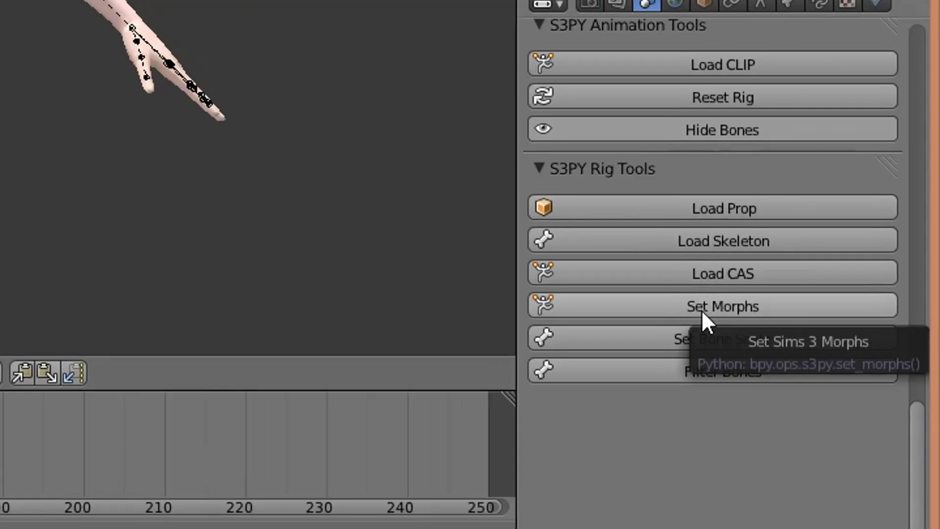
- Apply a Sims 3 body morph to the character with Thin set to 0.56
left_click(803, 380)
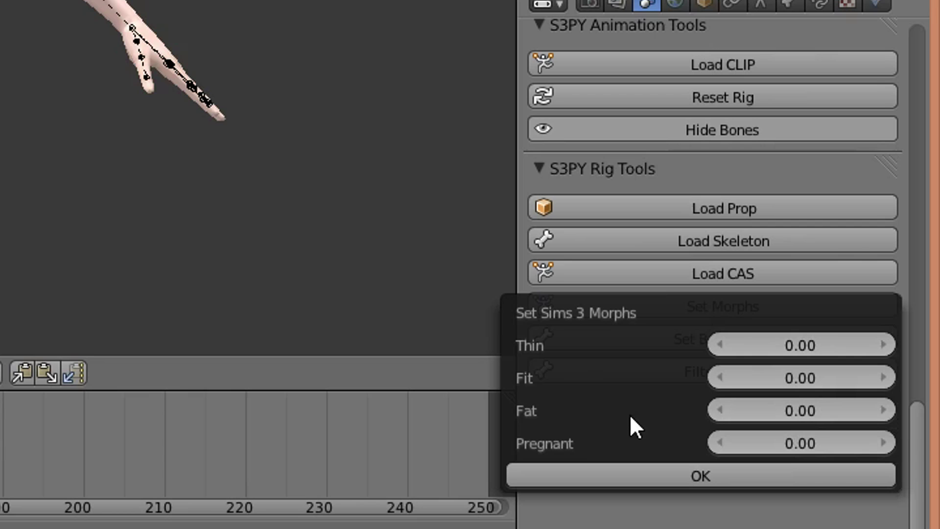
left_click_drag(751, 350, 840, 339)
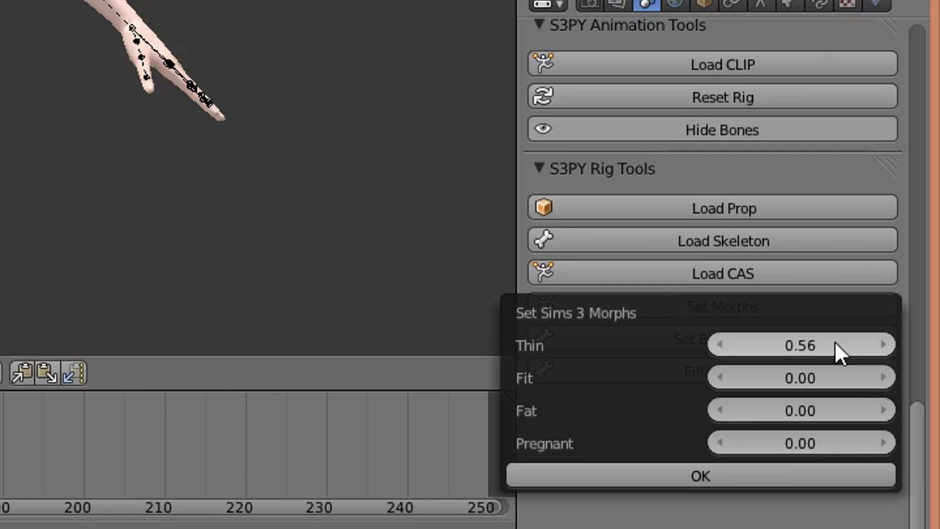
left_click(834, 341)
left_click(669, 350)
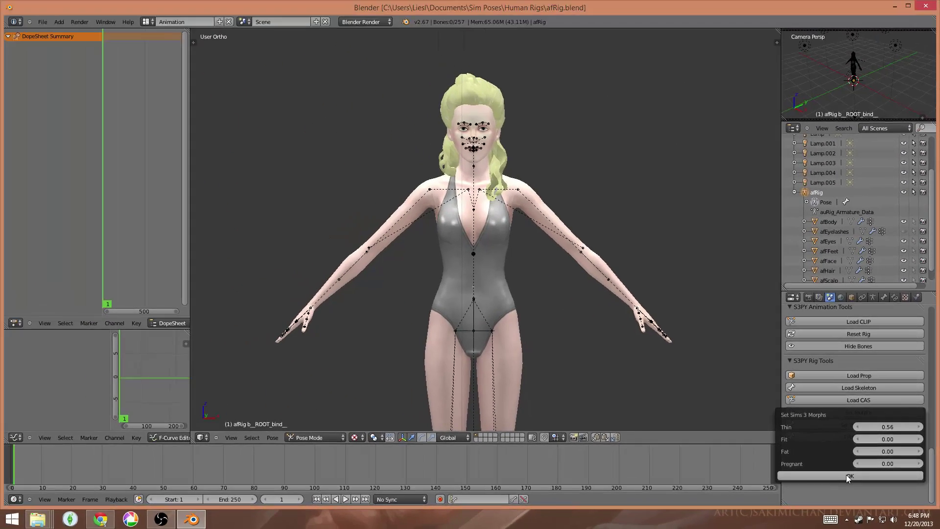
left_click(838, 475)
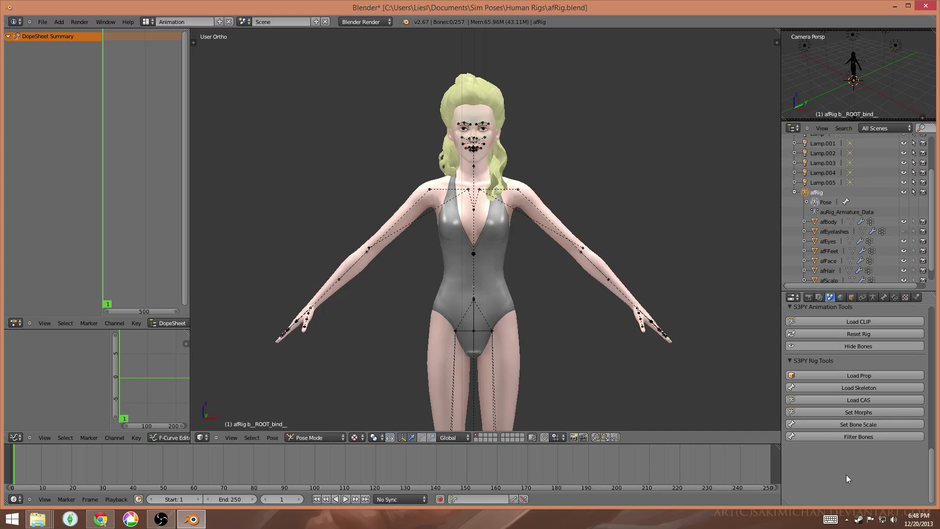
- Apply another Sims 3 body morph with Pregnant set to 2, and check the character's body shape
left_click(867, 413)
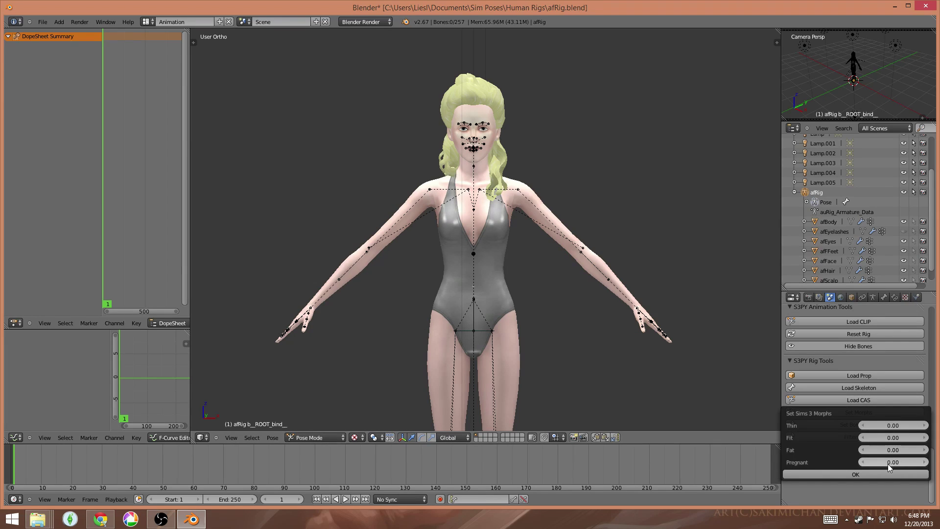
left_click_drag(917, 463, 938, 464)
mouse_move(879, 459)
left_mouse_down()
mouse_move(935, 454)
mouse_move(885, 463)
left_mouse_up()
left_click(887, 463)
type("2")
key("Return")
left_click(847, 477)
mouse_move(531, 313)
middle_mouse_down()
mouse_move(657, 320)
mouse_move(451, 312)
mouse_move(543, 318)
mouse_move(532, 317)
middle_mouse_up()
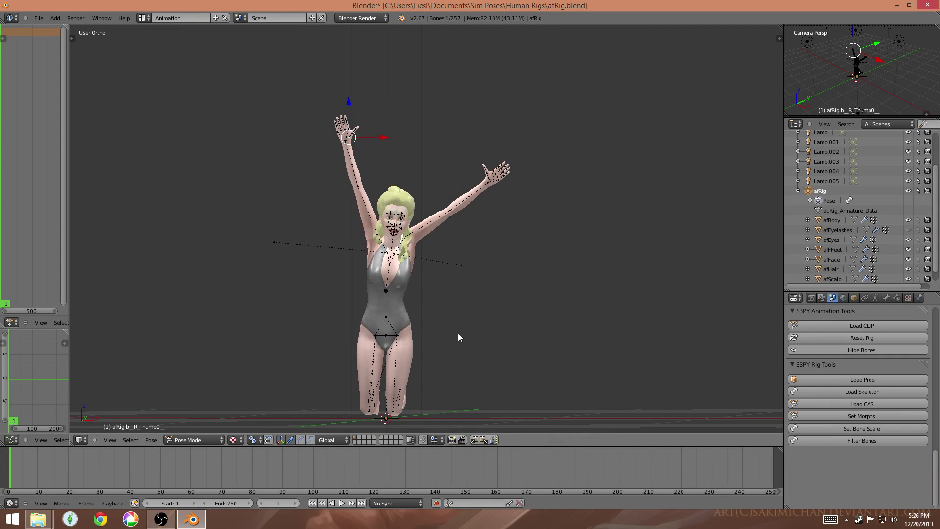
- Examine the raised-arm pose from several angles and distances, checking the face, torso, arms and hands
middle_click_drag(459, 334, 465, 336)
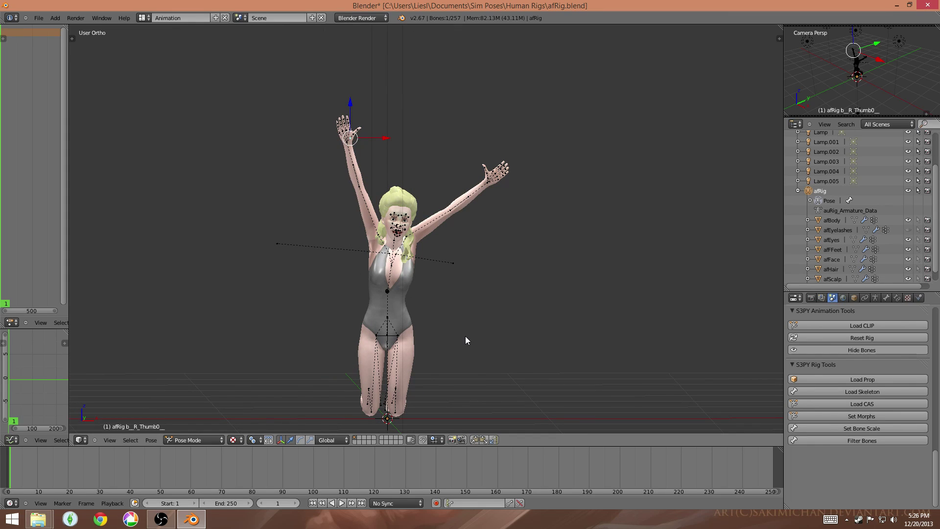
scroll(465, 336, "up", 2)
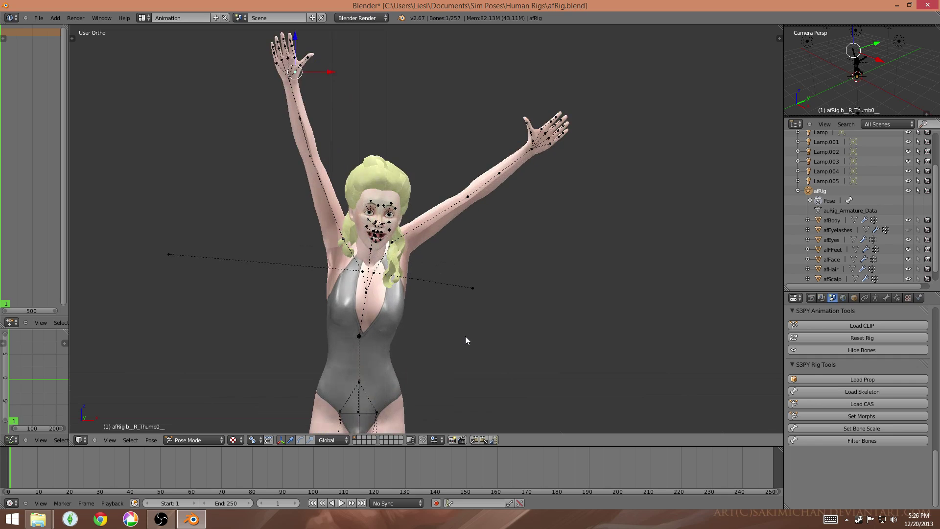
scroll(461, 345, "up", 2)
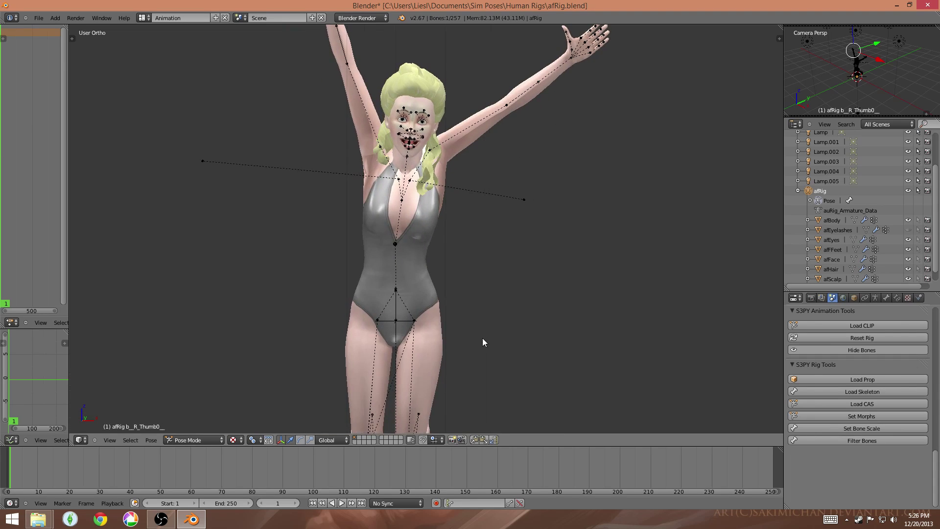
scroll(483, 338, "down", 3)
middle_click_drag(290, 353, 401, 328)
middle_click_drag(505, 345, 557, 365)
scroll(540, 245, "up", 2)
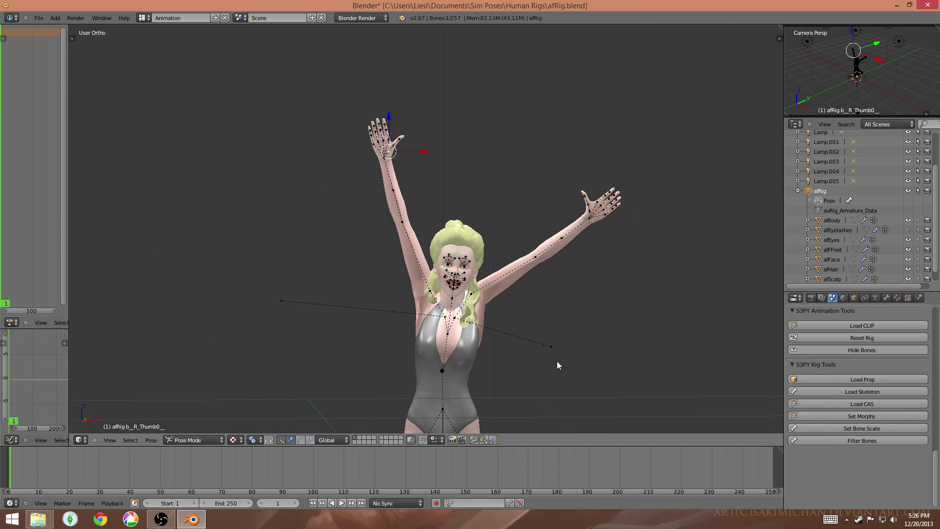